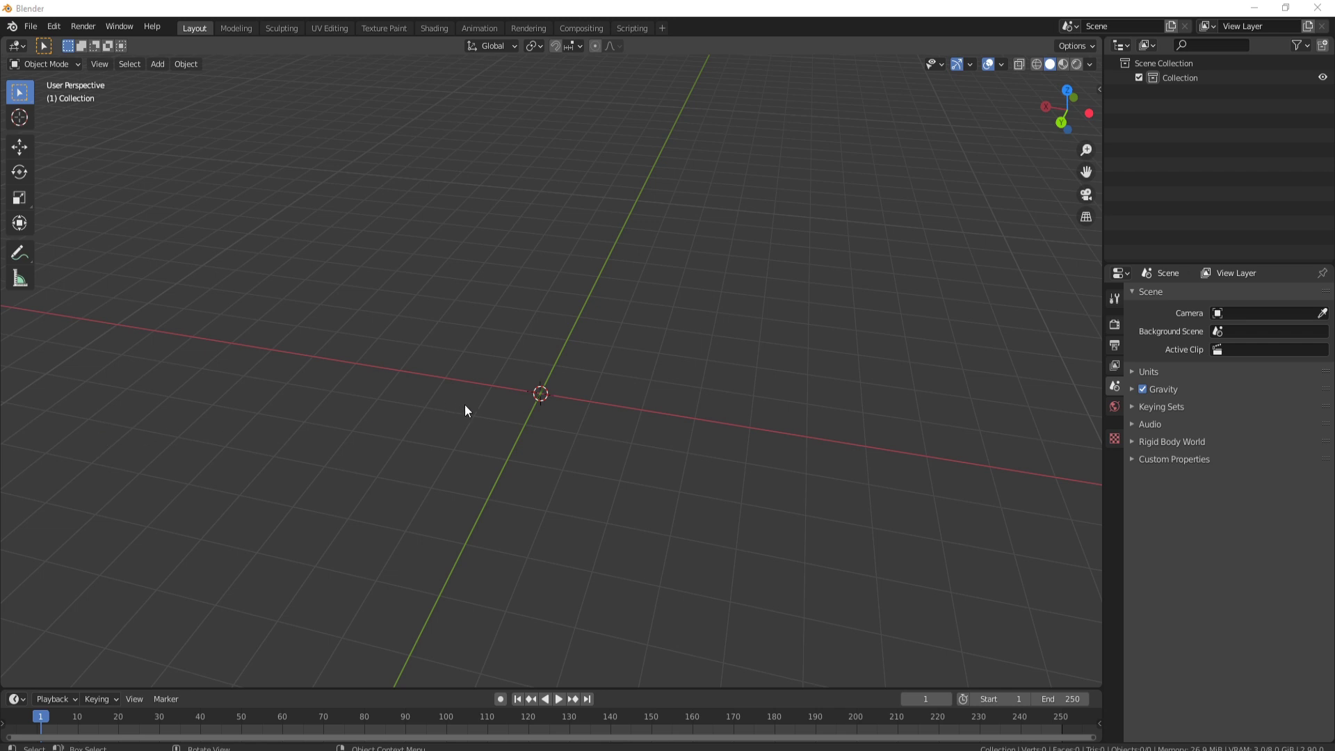
# Add a new cube mesh to the empty scene.
pyautogui.moveTo(465, 410); pyautogui.dragTo(557, 419, button='middle')
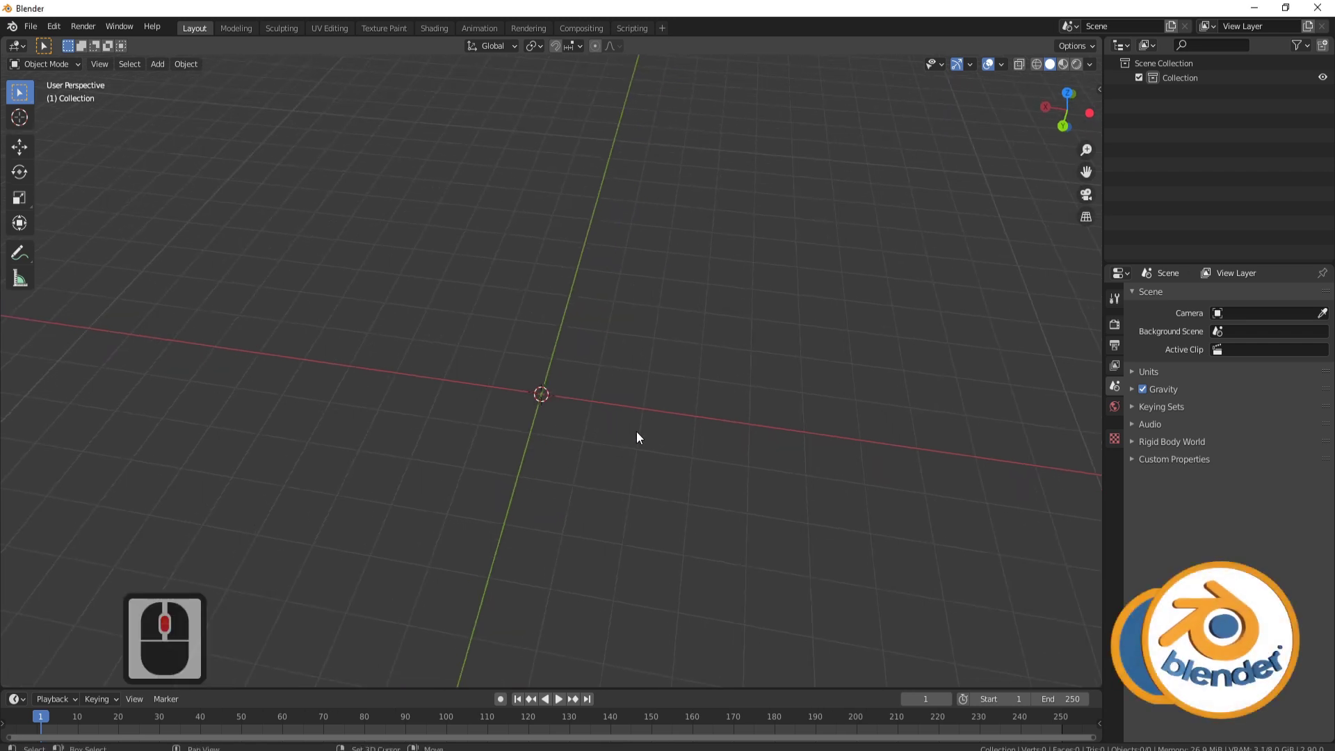
pyautogui.hotkey('shift', 'a')
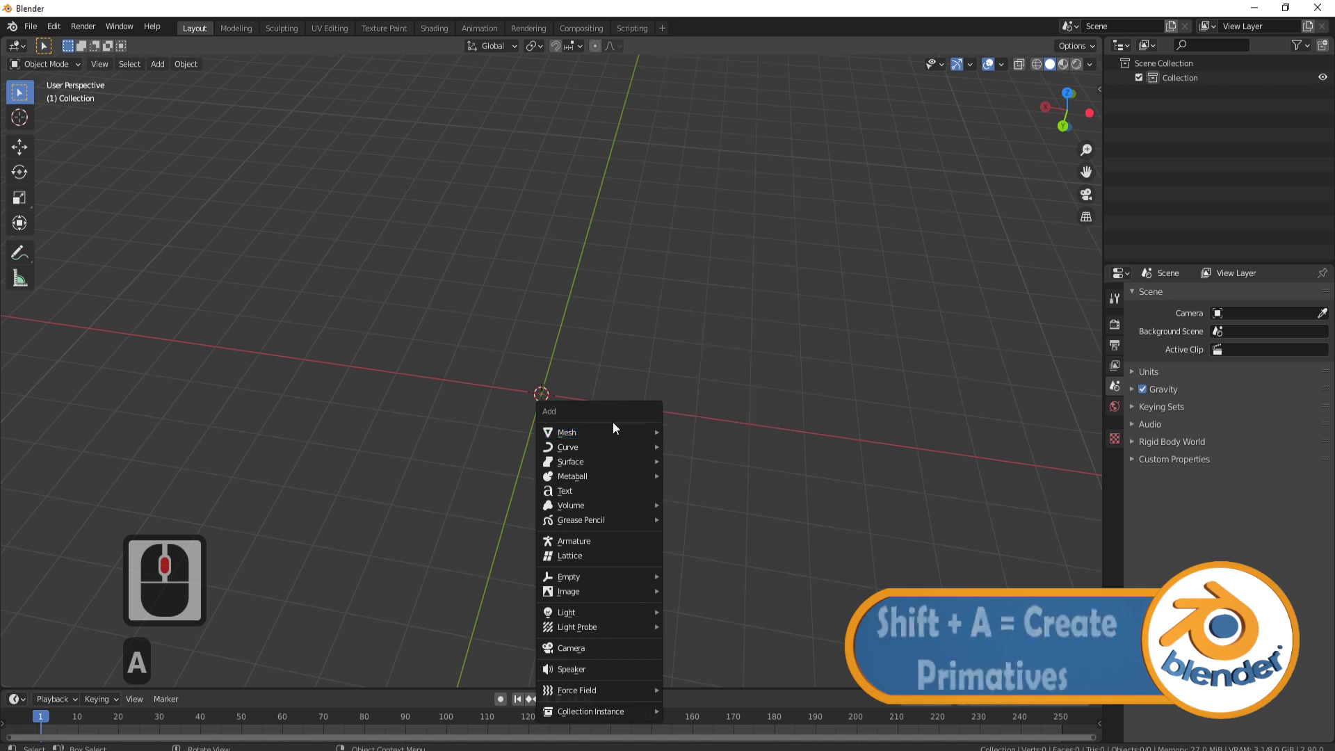
pyautogui.moveTo(600, 433)
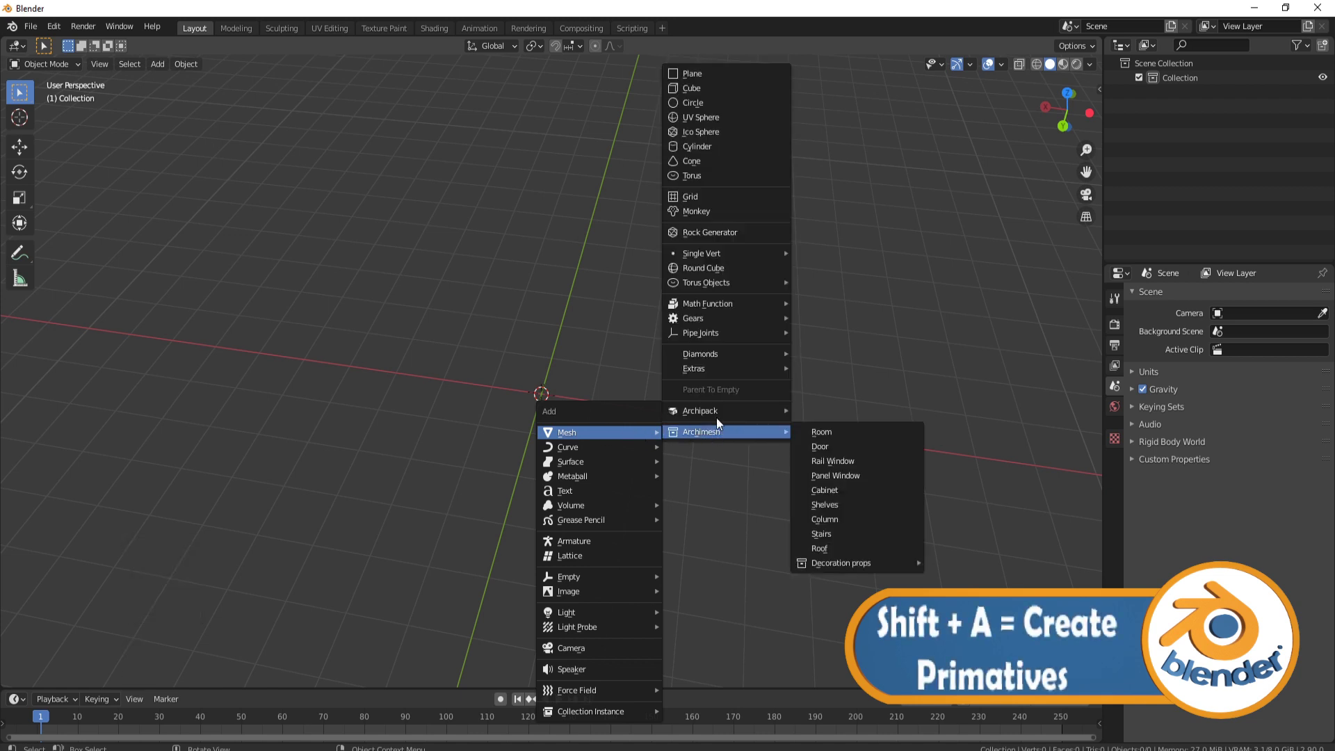
pyautogui.click(713, 92)
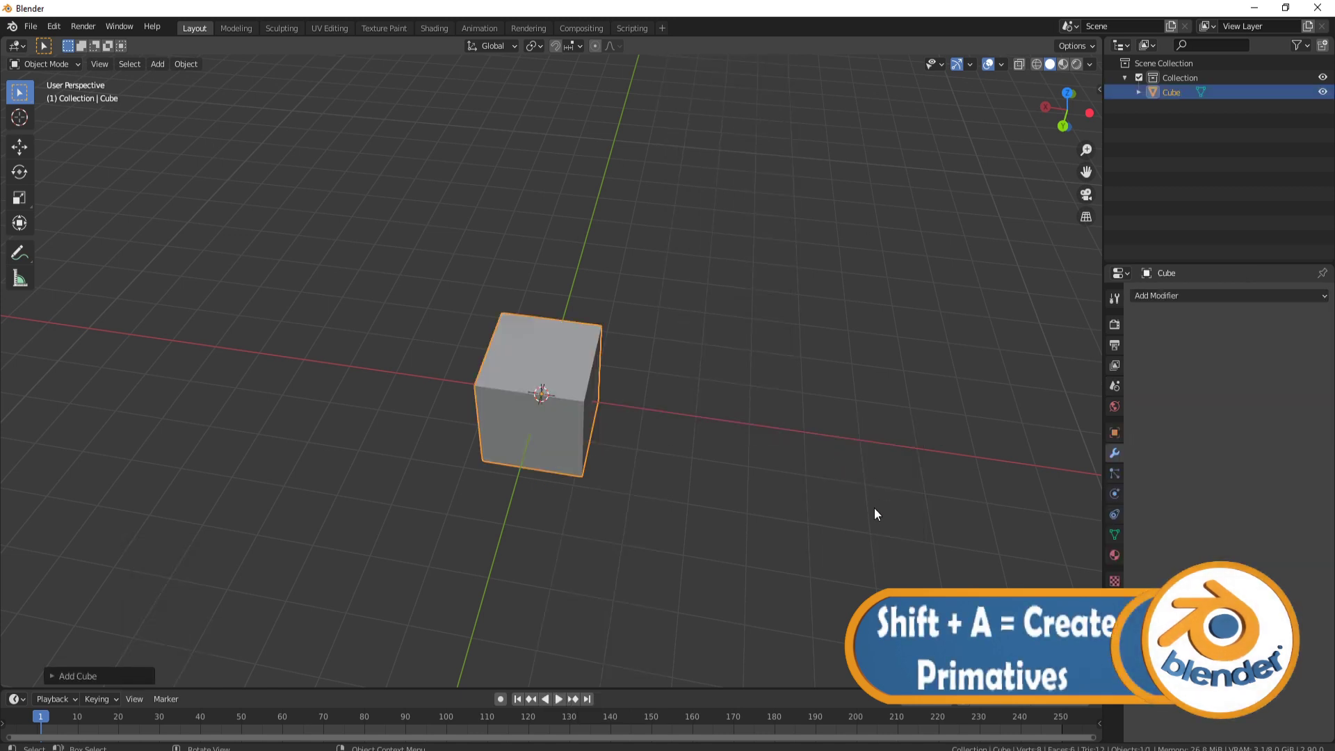
# Shrink the cube to about a third, then stretch it along X into a long bar.
pyautogui.press('s')
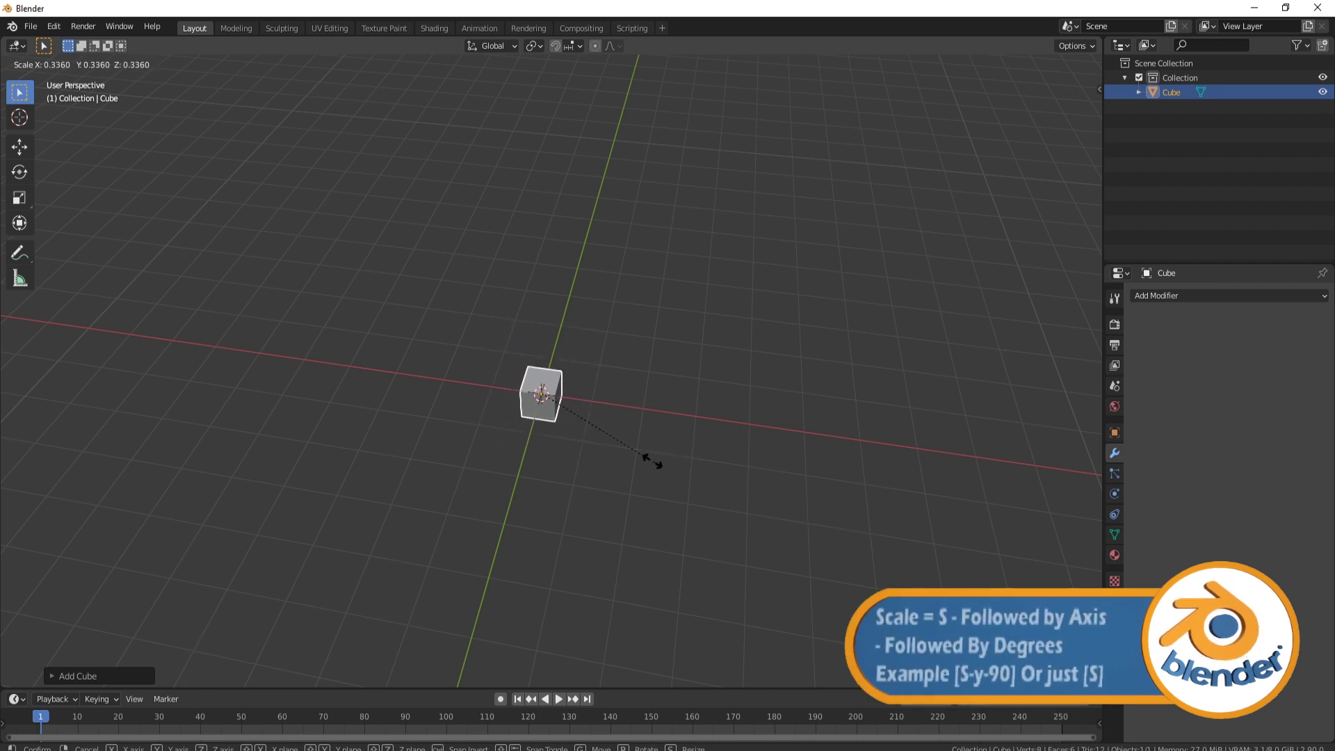
pyautogui.click(634, 449)
pyautogui.press('s')
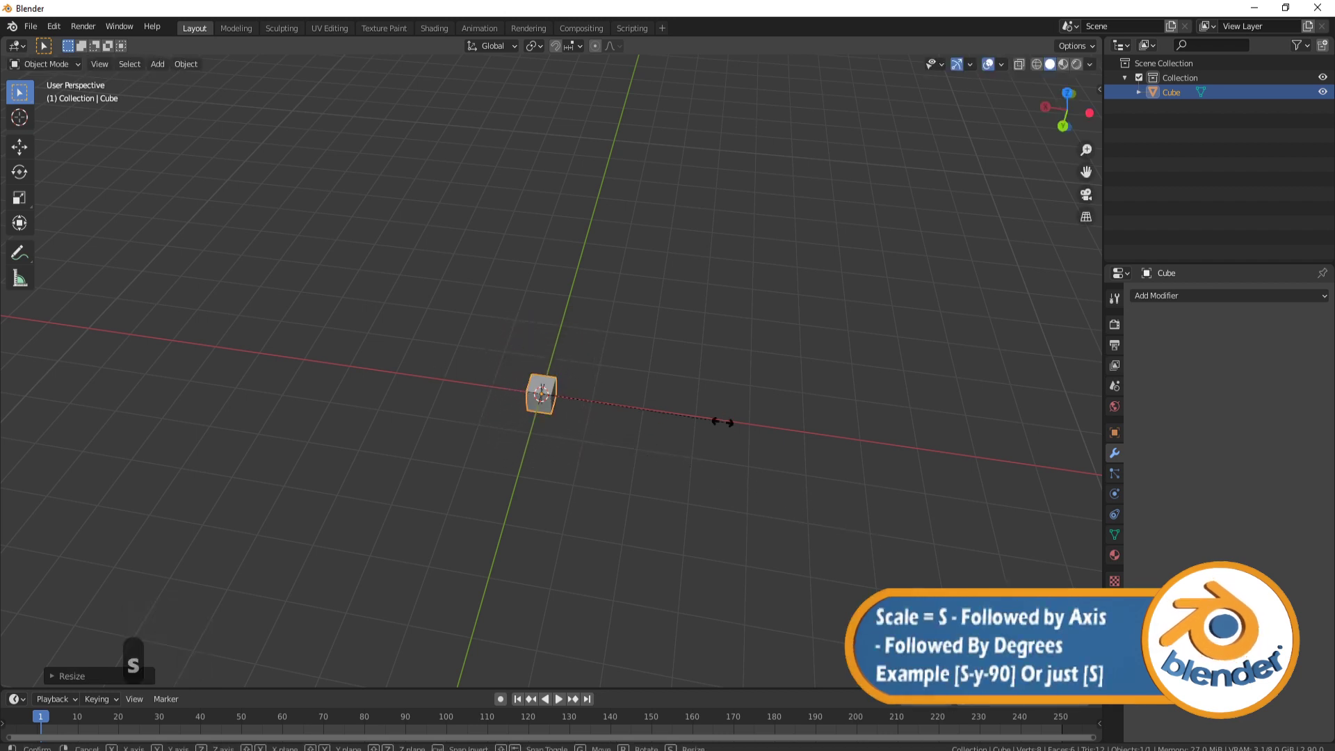
pyautogui.press('x')
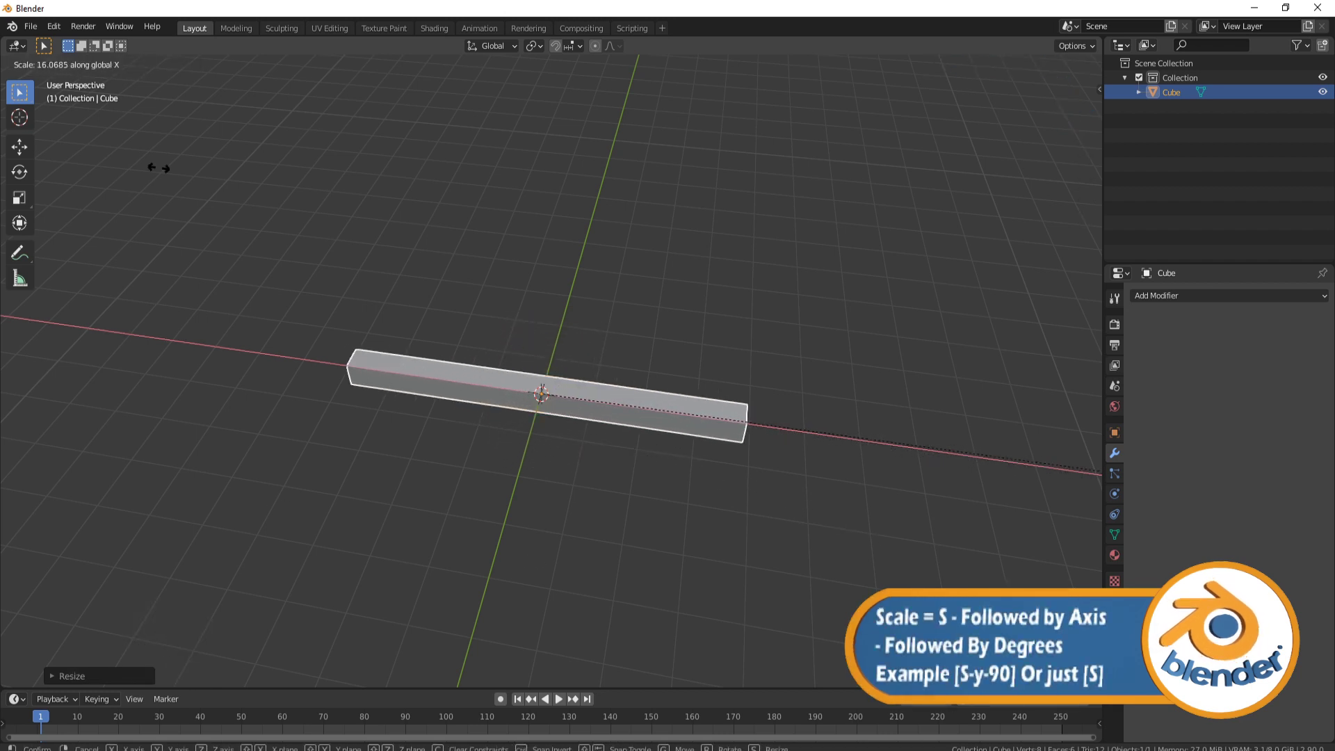
pyautogui.click(810, 314)
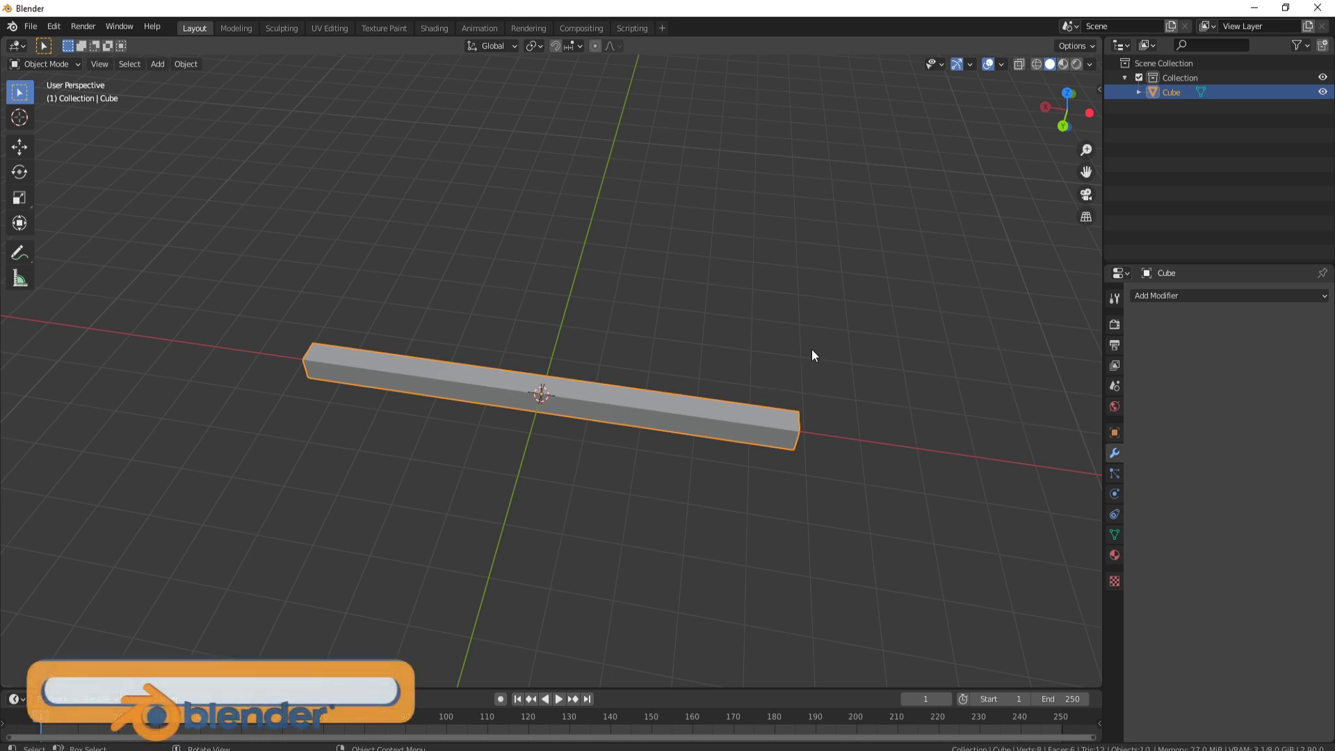
# Give the bar a Simple Deform modifier in Bend mode (45° about X) and inspect it.
pyautogui.click(1179, 296)
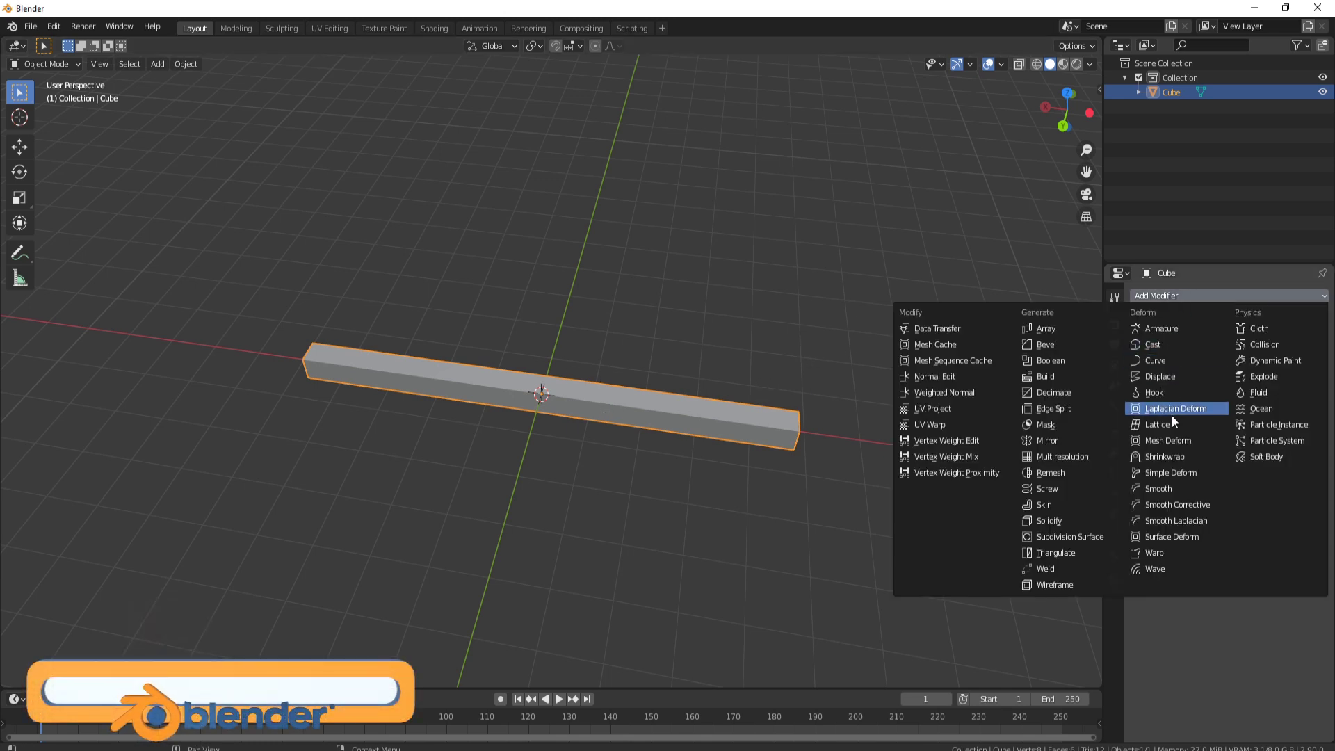
pyautogui.click(1171, 472)
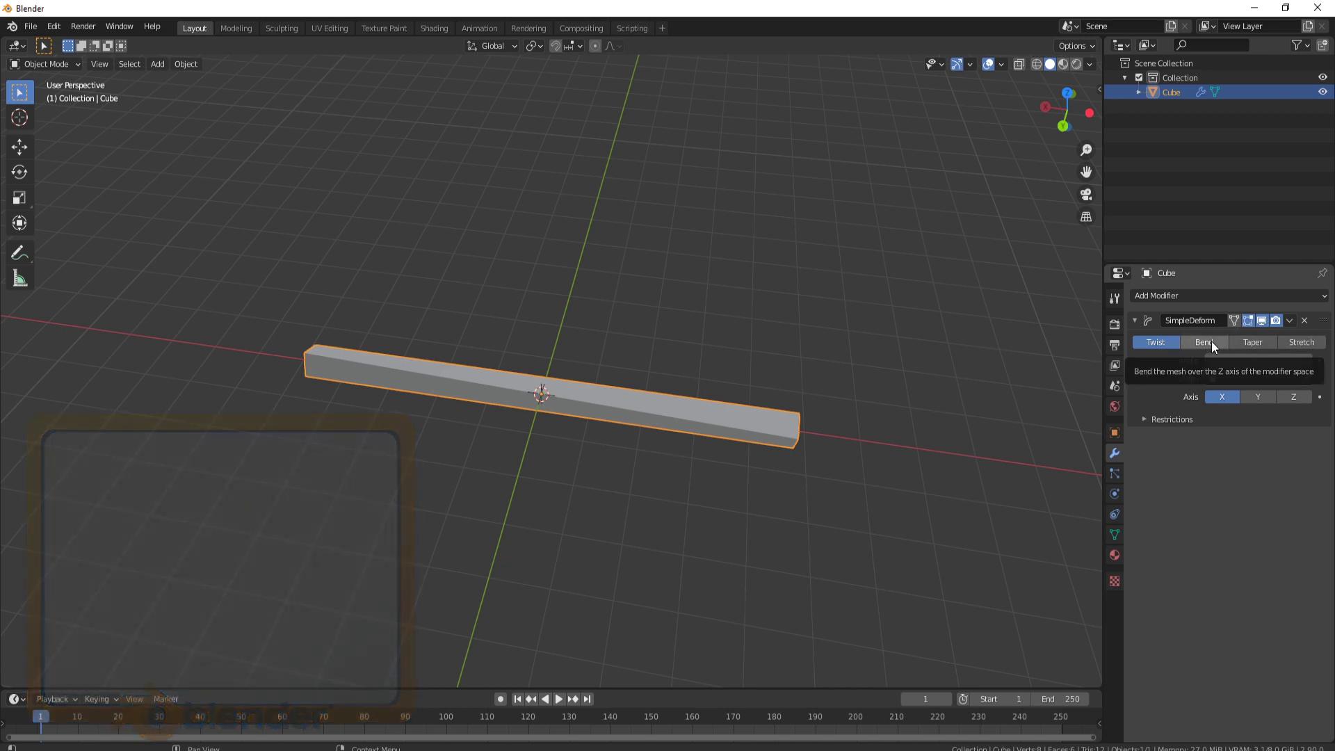
pyautogui.click(1211, 340)
pyautogui.moveTo(924, 406); pyautogui.dragTo(530, 324, button='middle')
pyautogui.moveTo(565, 397); pyautogui.dragTo(722, 398, button='middle')
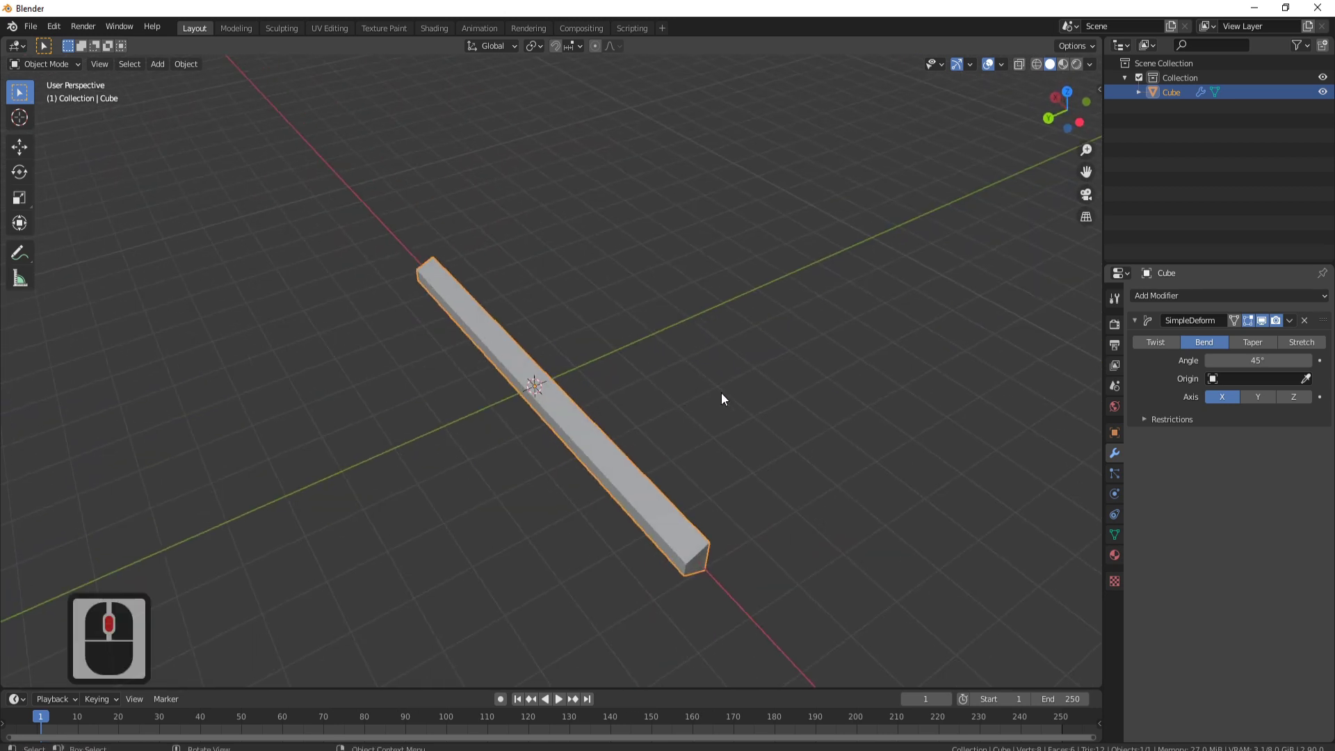
pyautogui.moveTo(681, 455); pyautogui.dragTo(665, 418, button='middle')
pyautogui.middleClick(669, 415)
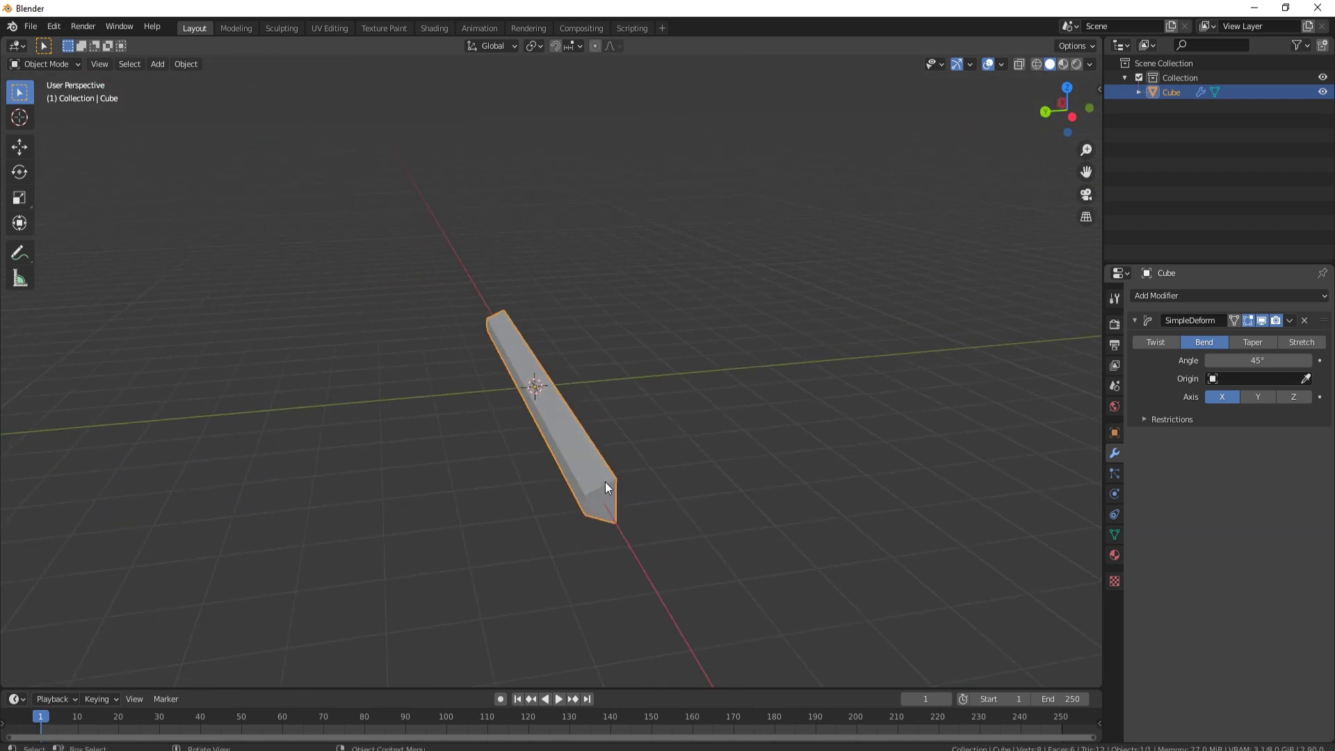
pyautogui.moveTo(641, 405); pyautogui.dragTo(545, 303, button='middle')
pyautogui.keyDown('ctrl'); pyautogui.middleClick(682, 400); pyautogui.keyUp('ctrl')
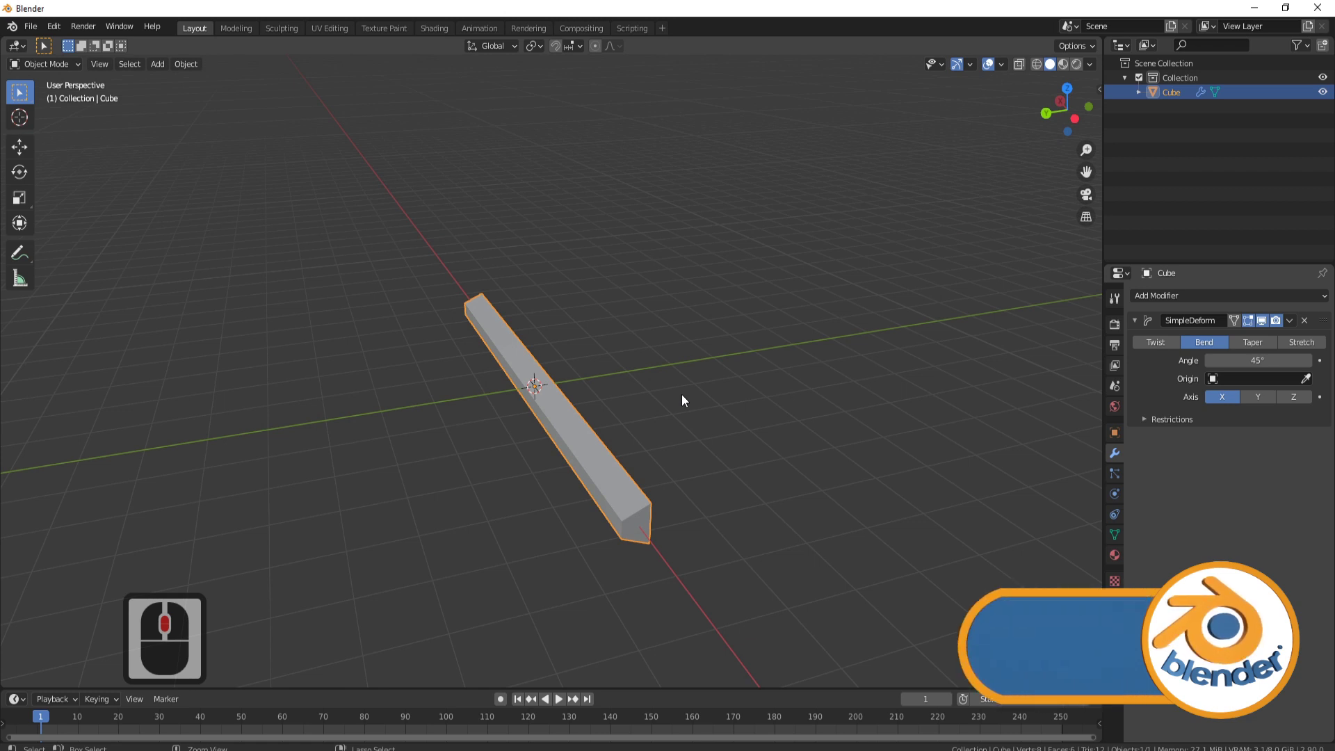
# Apply all transforms to the bar with Ctrl+A.
pyautogui.hotkey('ctrl', 'a')
pyautogui.click(677, 393)
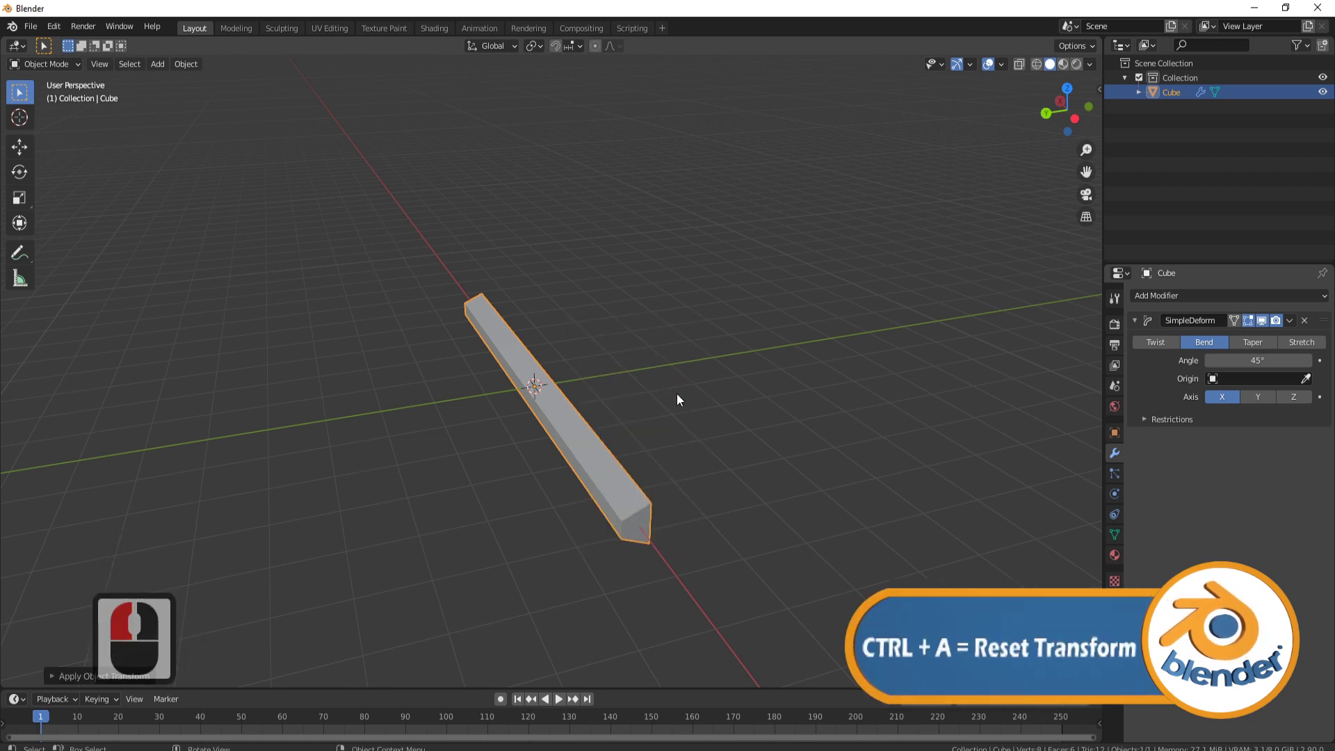
pyautogui.moveTo(544, 408); pyautogui.dragTo(703, 387, button='middle')
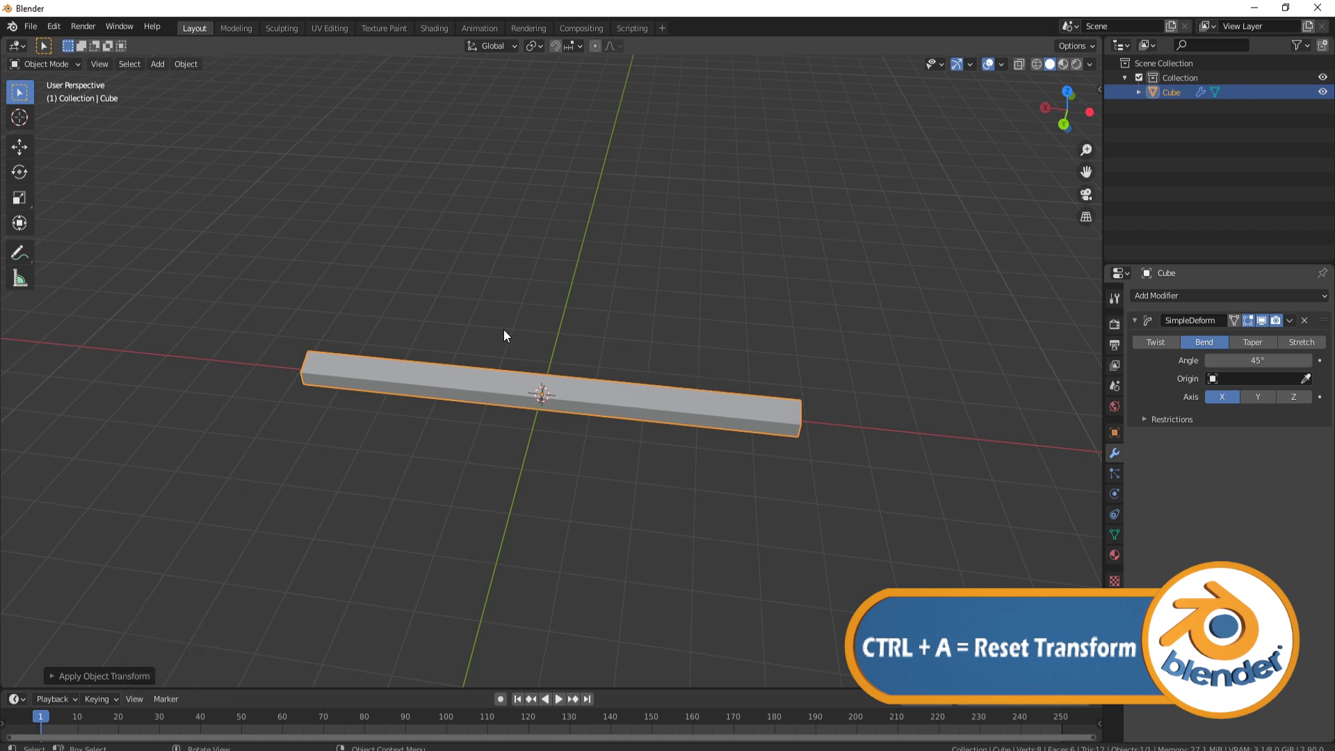
# In Edit Mode, add six centred loop cuts along the bar, select all, and exit.
pyautogui.press('Tab')
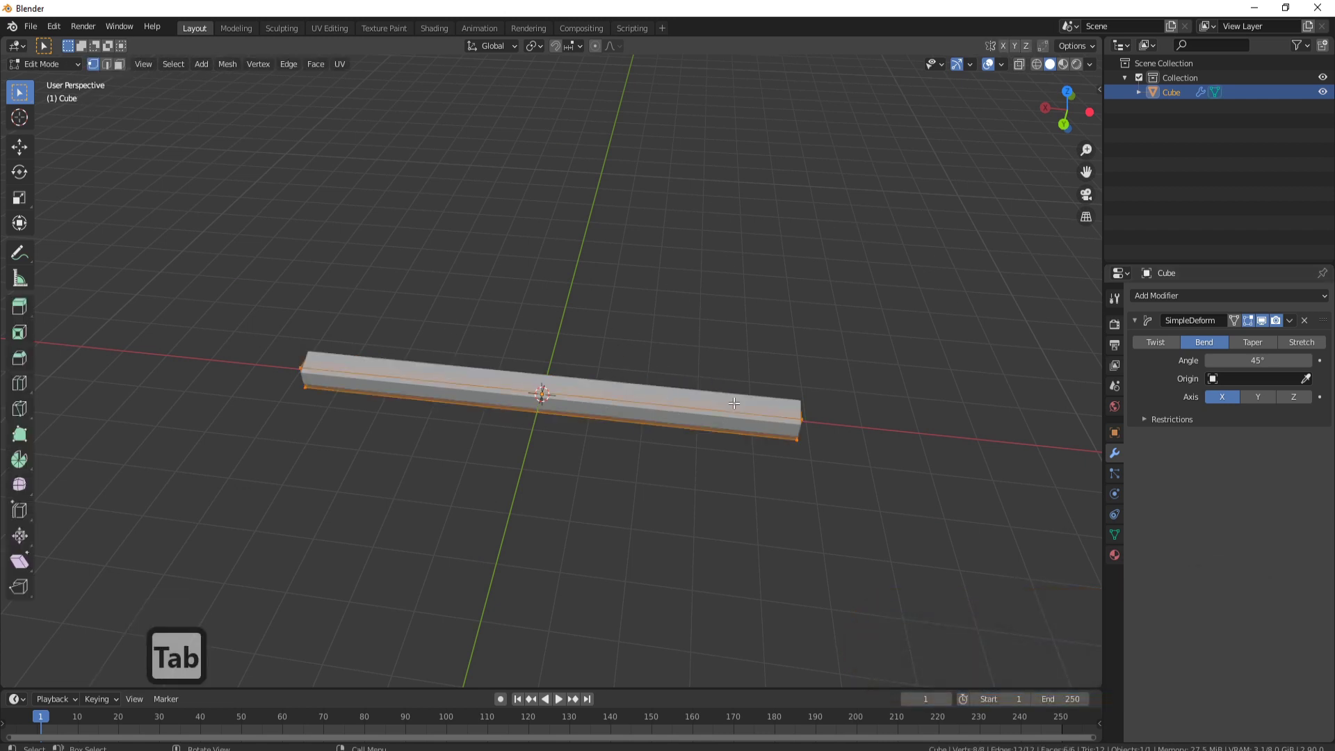
pyautogui.moveTo(840, 396); pyautogui.dragTo(398, 339, button='middle')
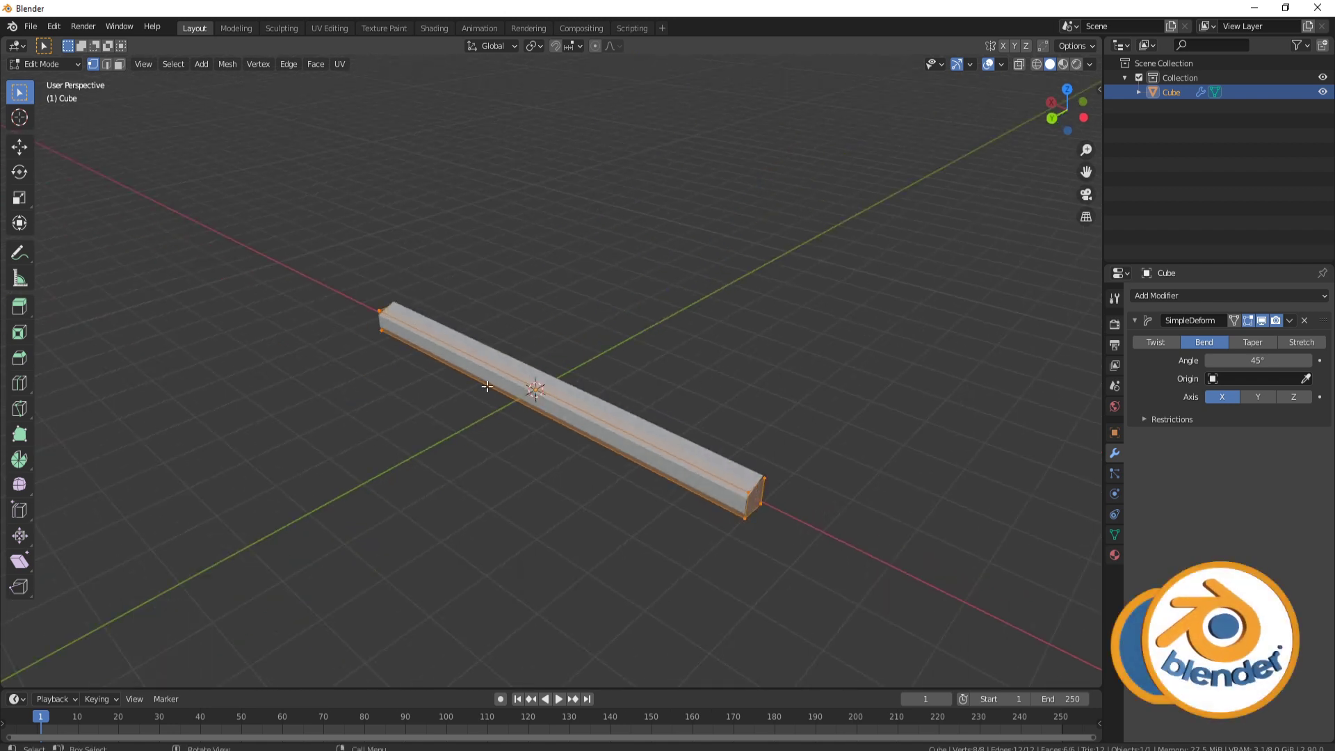
pyautogui.moveTo(549, 400); pyautogui.dragTo(564, 416, button='middle')
pyautogui.hotkey('ctrl', 'r')
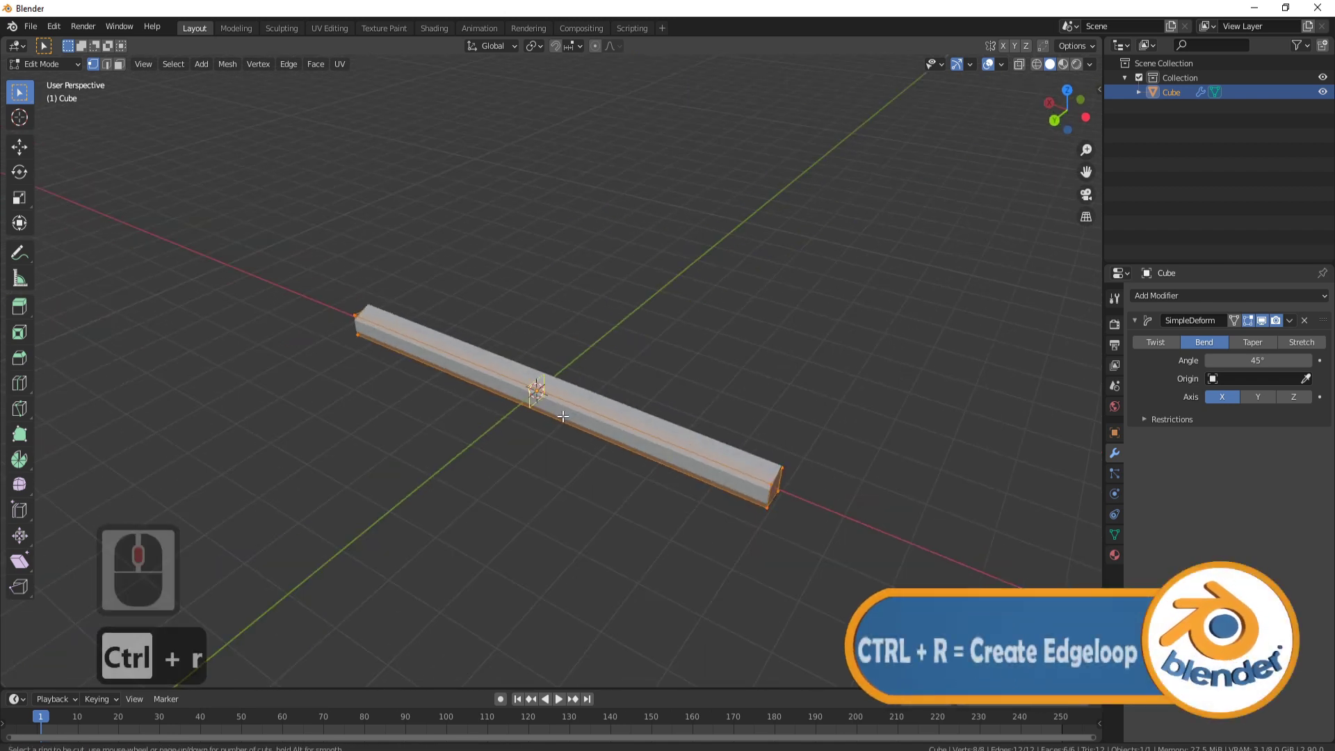
pyautogui.scroll(5, 563, 415)
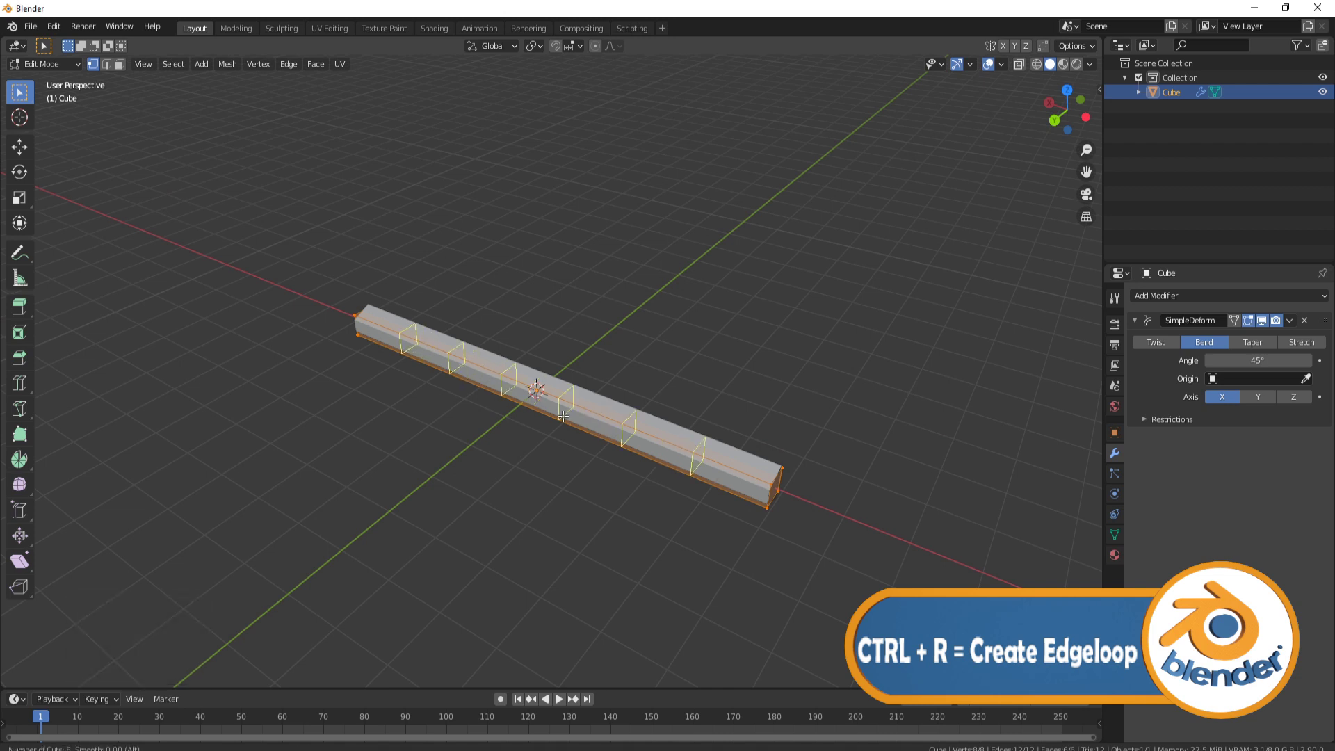
pyautogui.click(562, 415)
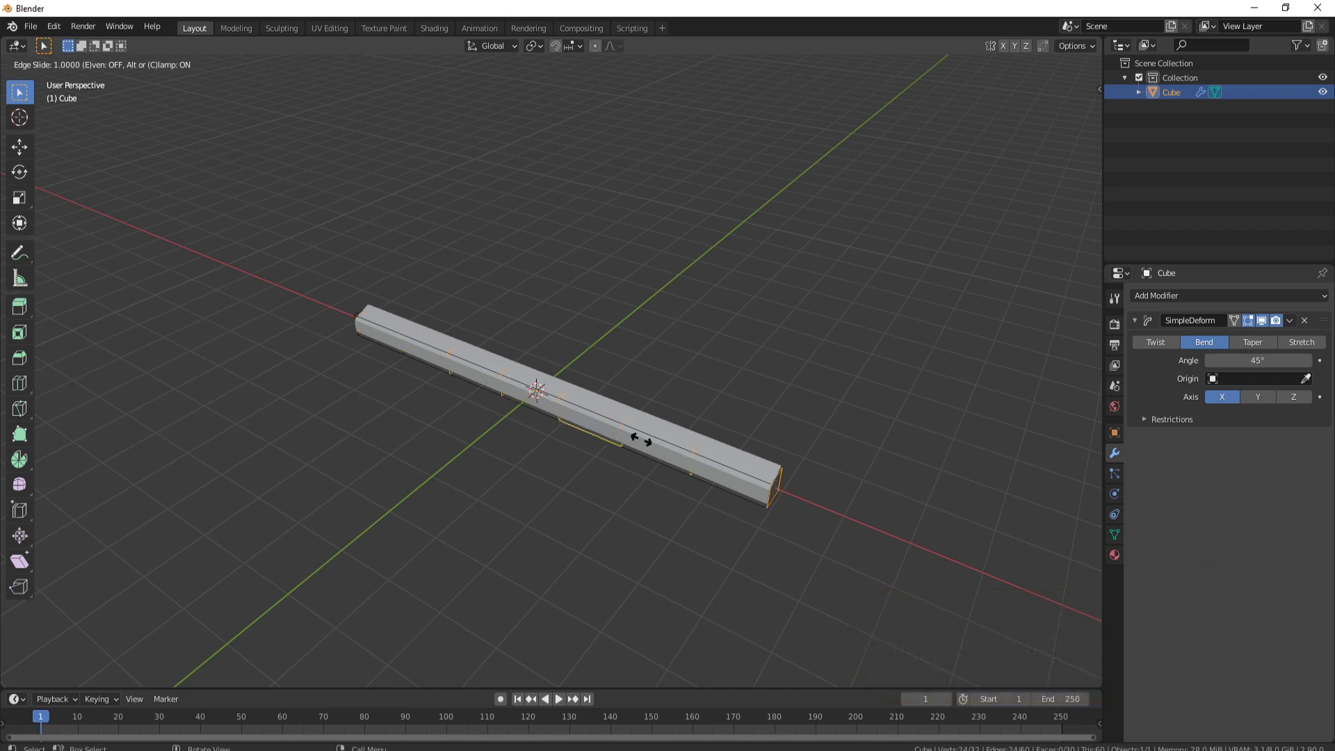
pyautogui.rightClick(594, 422)
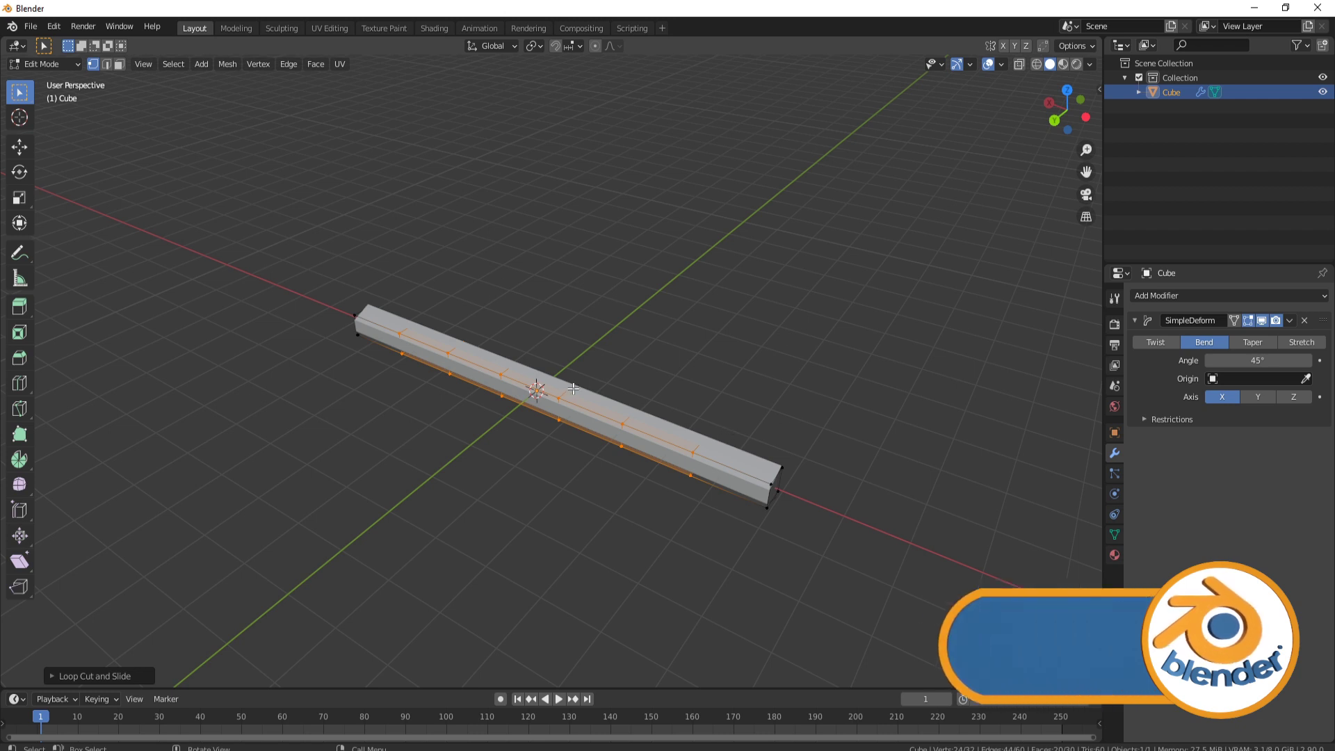
pyautogui.press('a')
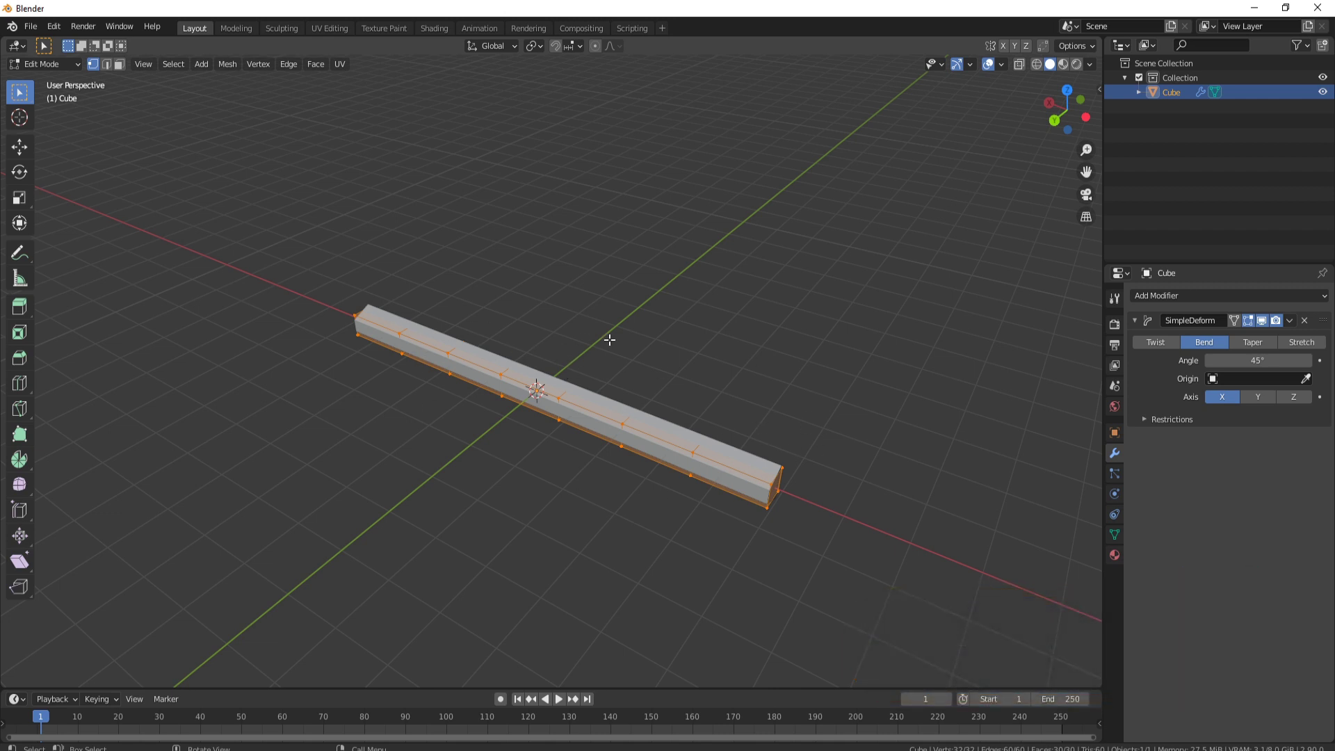
pyautogui.press('Tab')
# Switch the Simple Deform bend axis to Y, then to Z.
pyautogui.click(1261, 397)
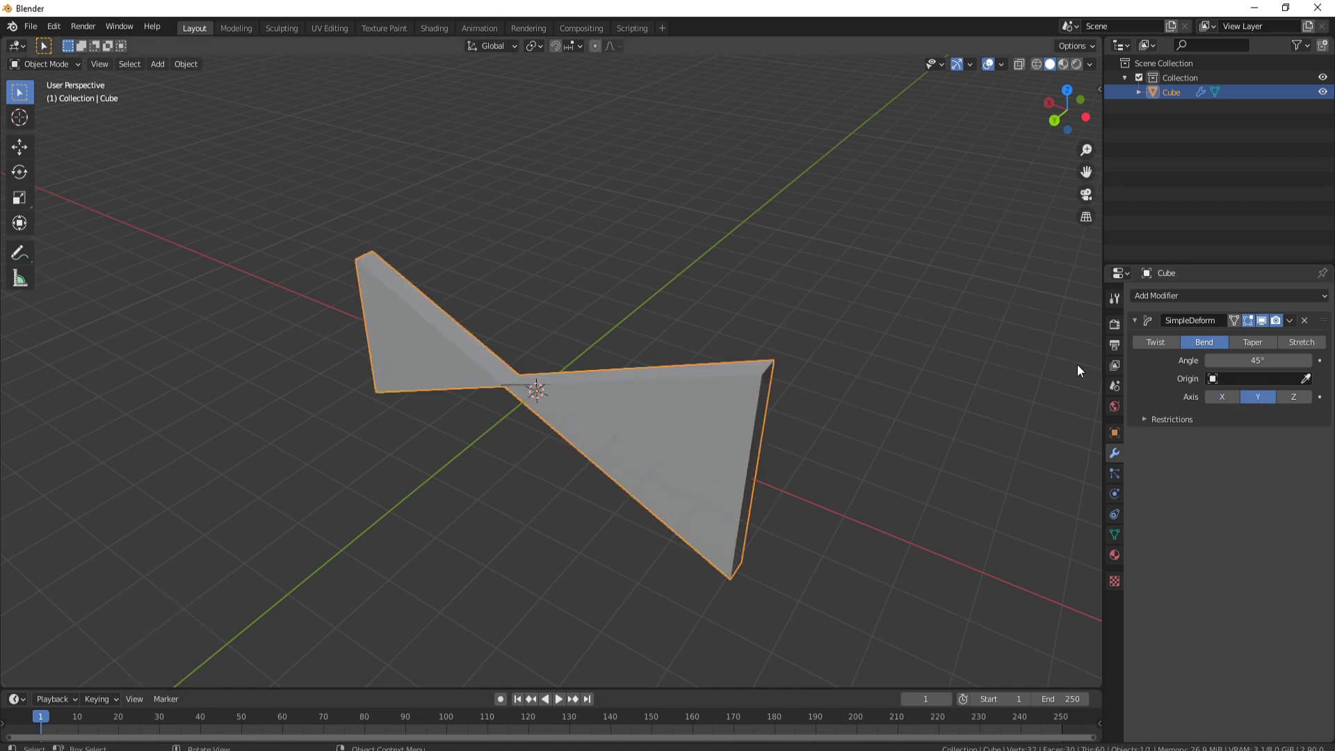
pyautogui.moveTo(866, 369); pyautogui.dragTo(594, 357, button='middle')
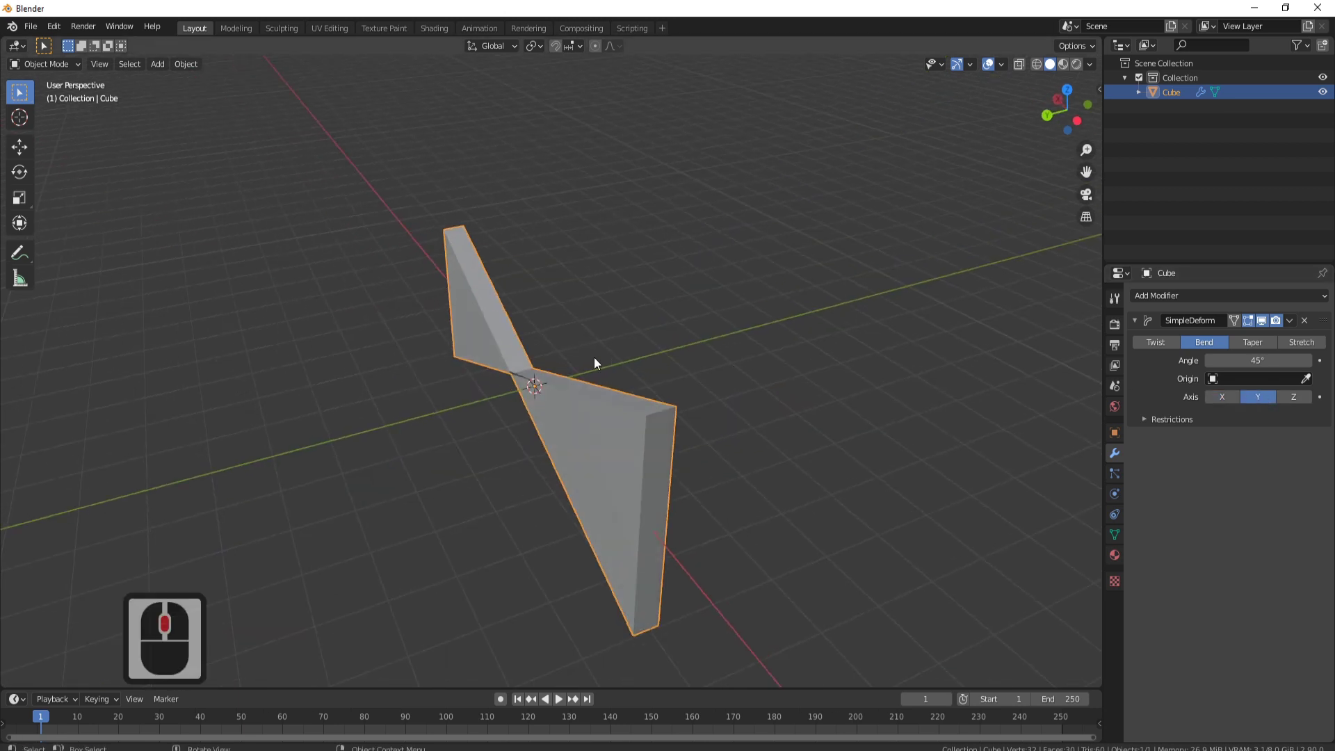
pyautogui.click(1293, 396)
pyautogui.moveTo(733, 352); pyautogui.dragTo(632, 374, button='middle')
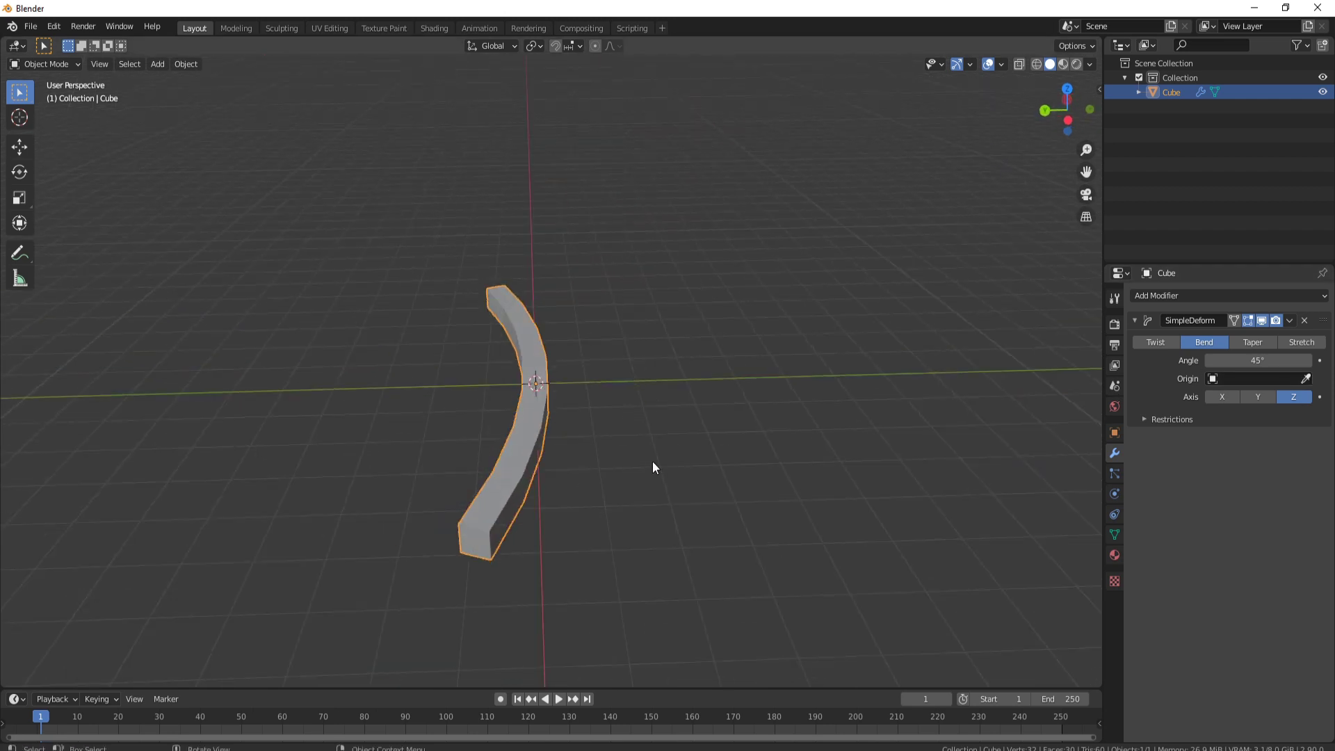
# Rotate the bar 90° about X (R X 90) so it curves into an arc.
pyautogui.write('rx90')
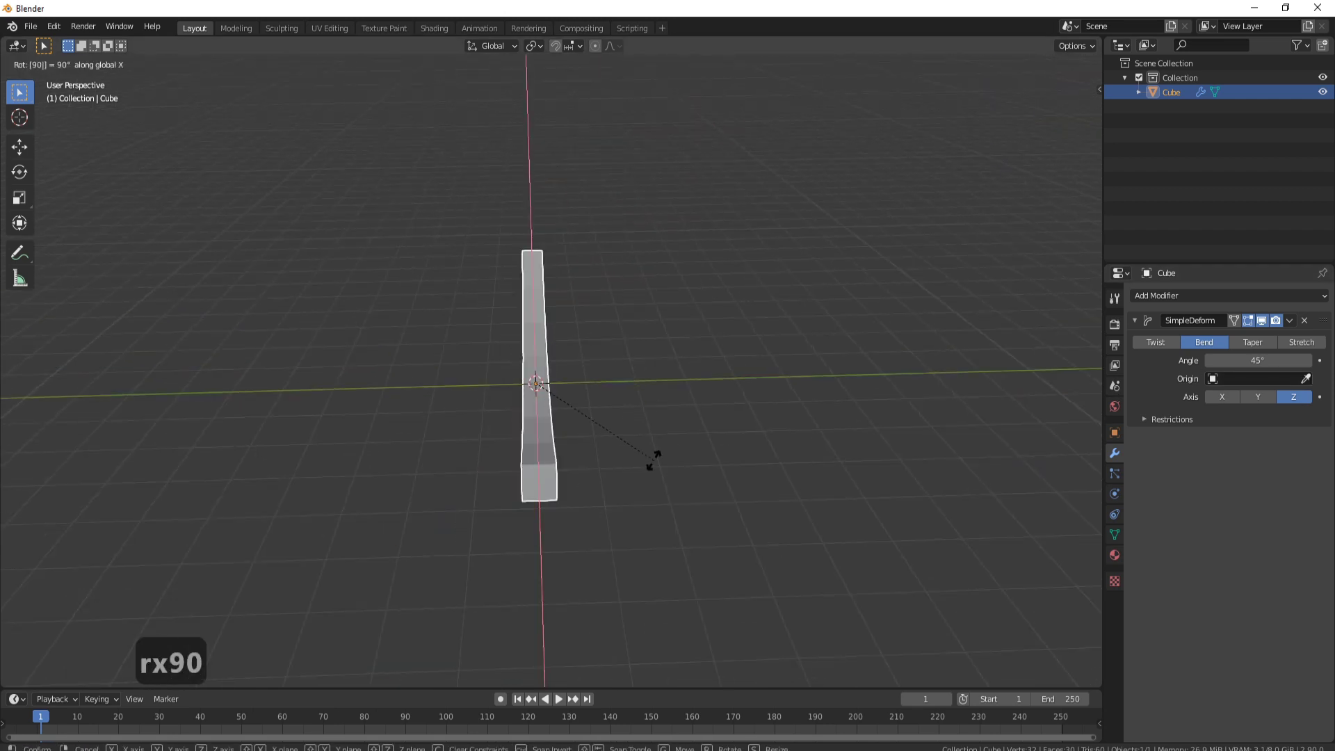
pyautogui.press('Return')
pyautogui.moveTo(654, 460); pyautogui.dragTo(353, 277, button='middle')
pyautogui.moveTo(615, 445); pyautogui.dragTo(505, 342, button='middle')
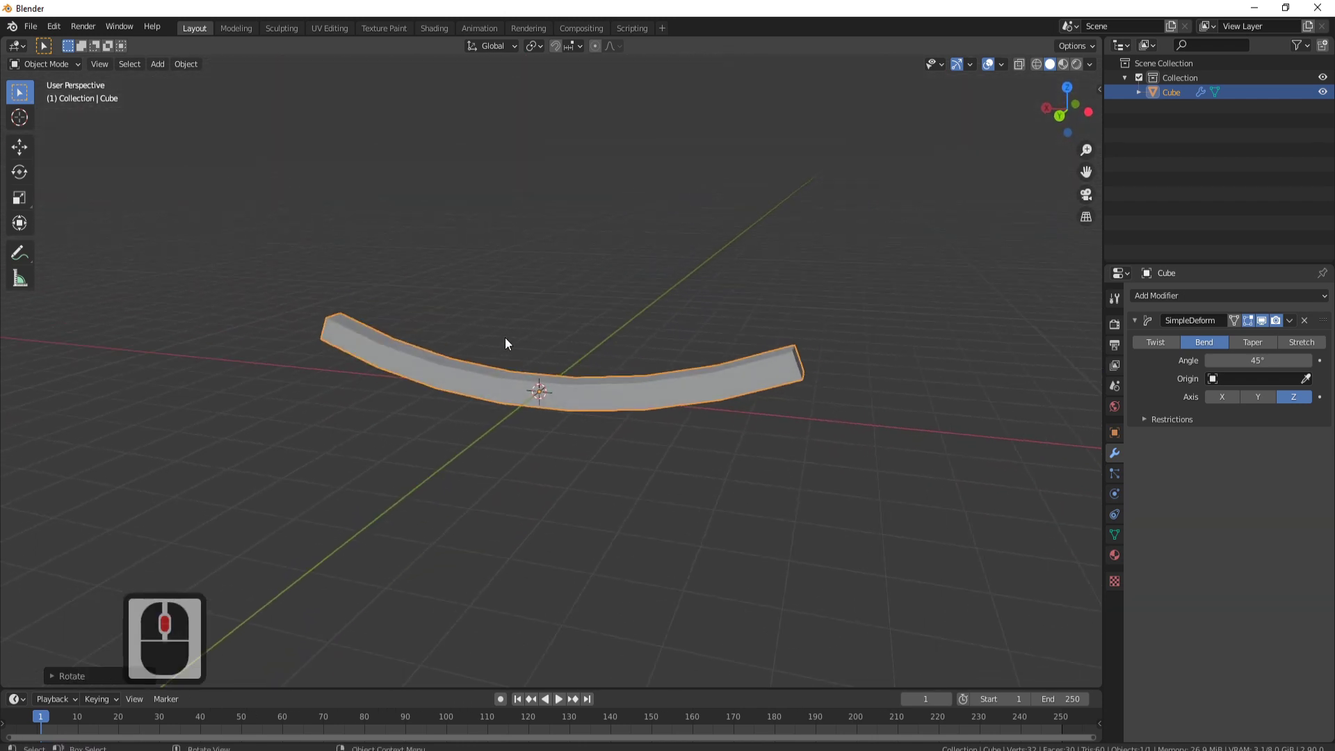
pyautogui.moveTo(451, 397); pyautogui.dragTo(698, 360, button='middle')
pyautogui.scroll(3, 697, 358)
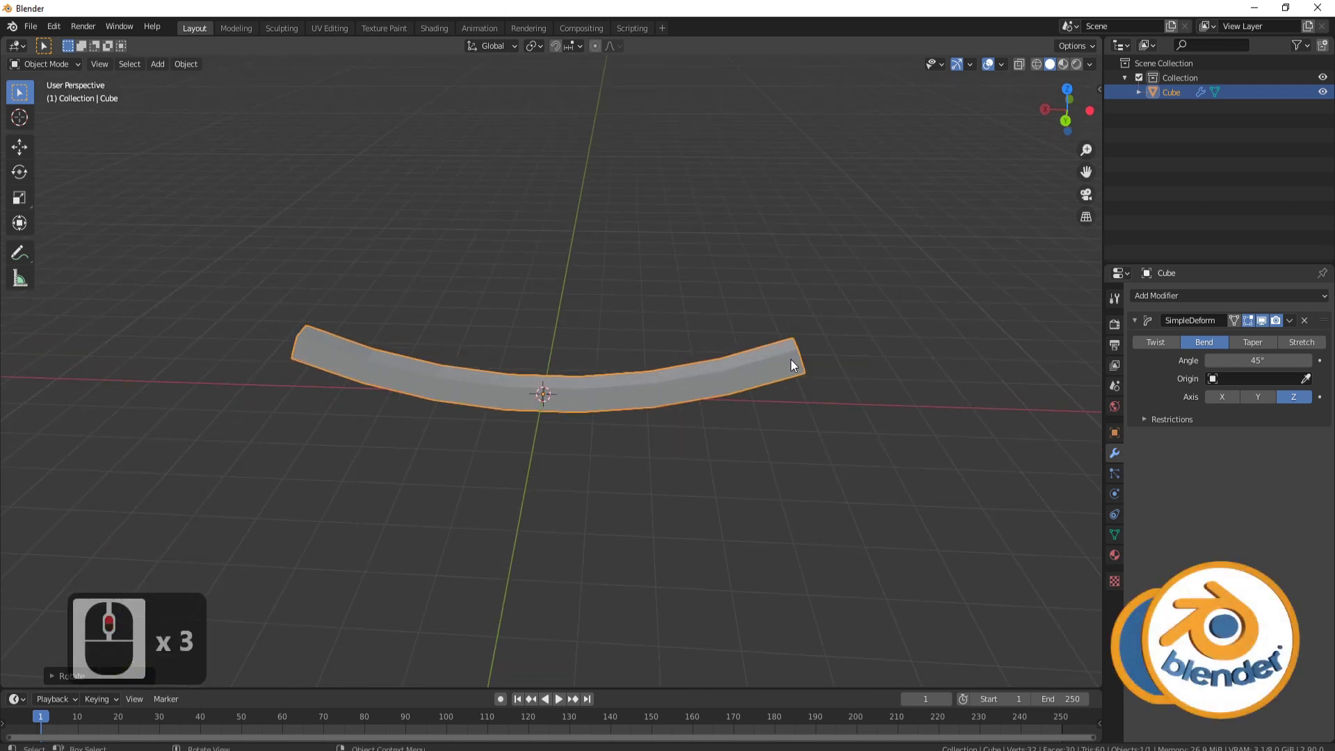
pyautogui.moveTo(607, 375); pyautogui.dragTo(545, 370, button='middle')
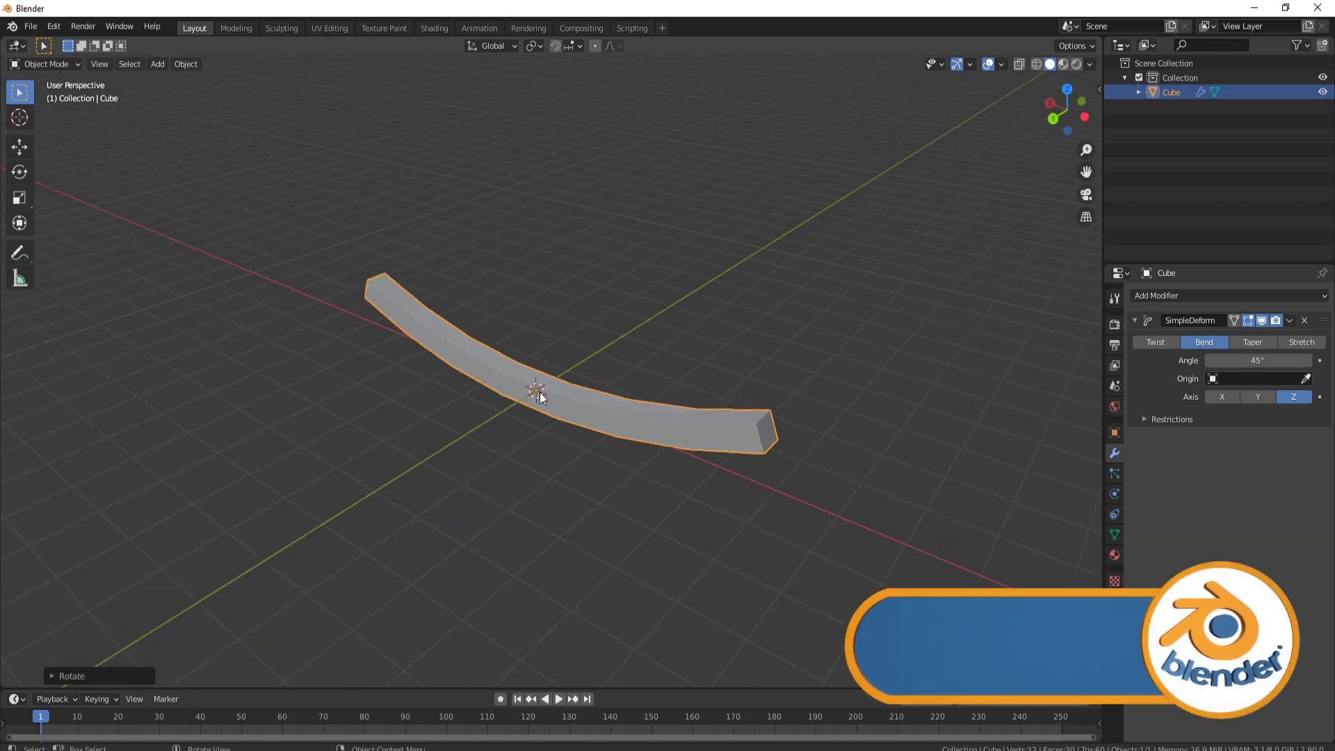
# Select the bar's right end face and snap the 3D cursor to it.
pyautogui.press('Tab')
pyautogui.click(118, 65)
pyautogui.click(118, 64)
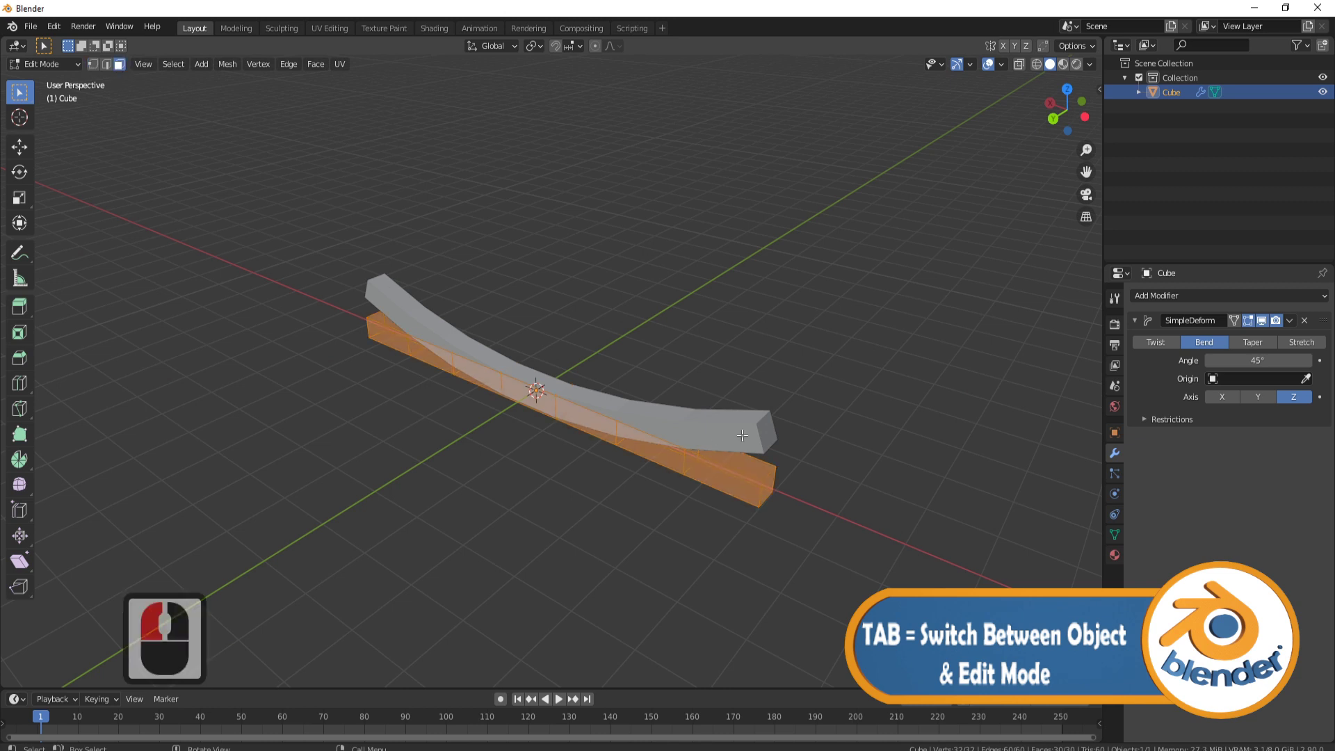
pyautogui.click(766, 487)
pyautogui.hotkey('shift', 's')
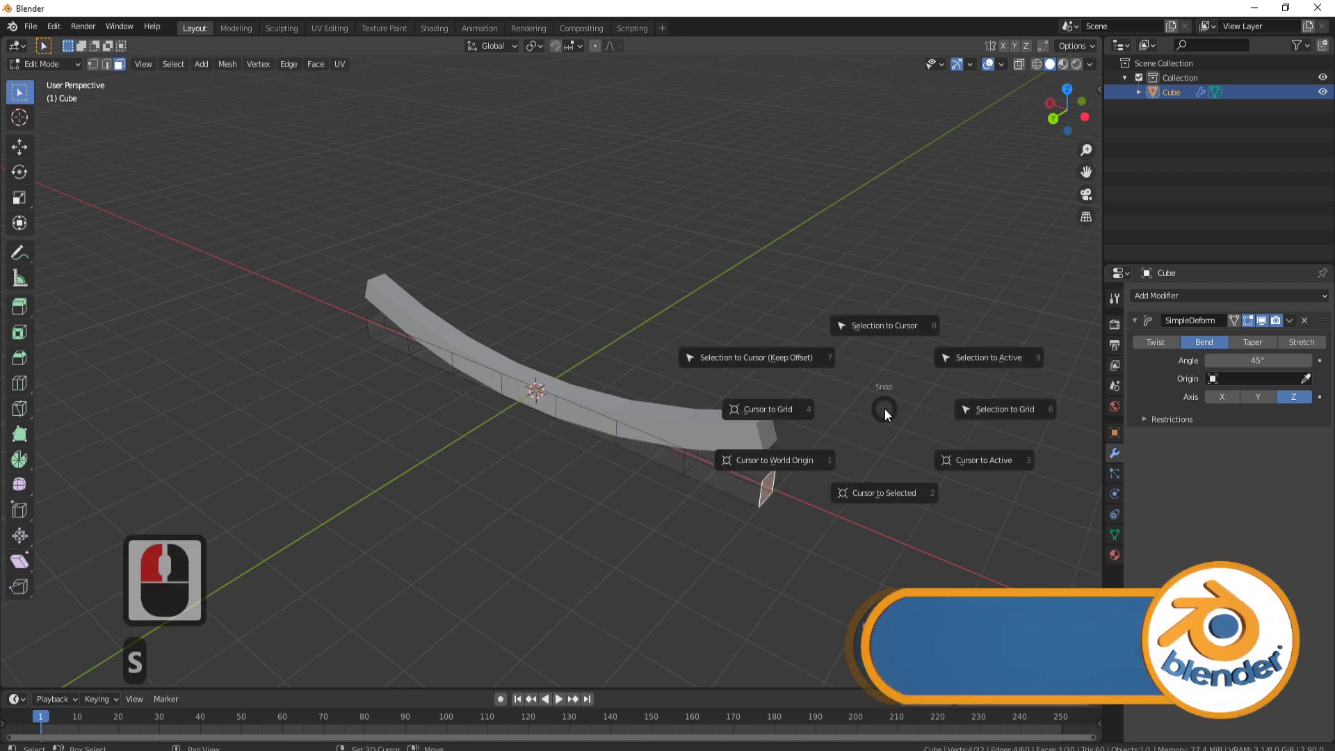
pyautogui.click(891, 494)
# Set the bar's origin to the 3D cursor in Object Mode.
pyautogui.press('Tab')
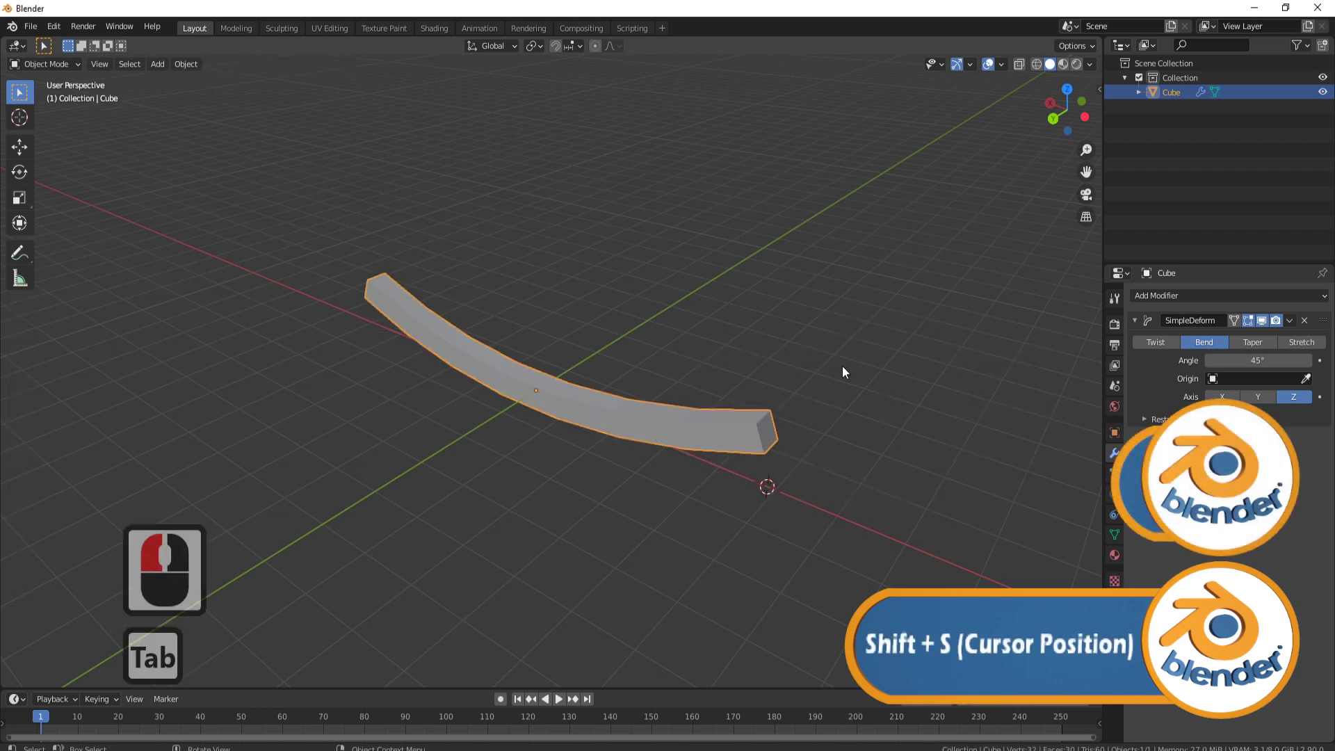
pyautogui.rightClick(867, 345)
pyautogui.moveTo(868, 344)
pyautogui.click(974, 376)
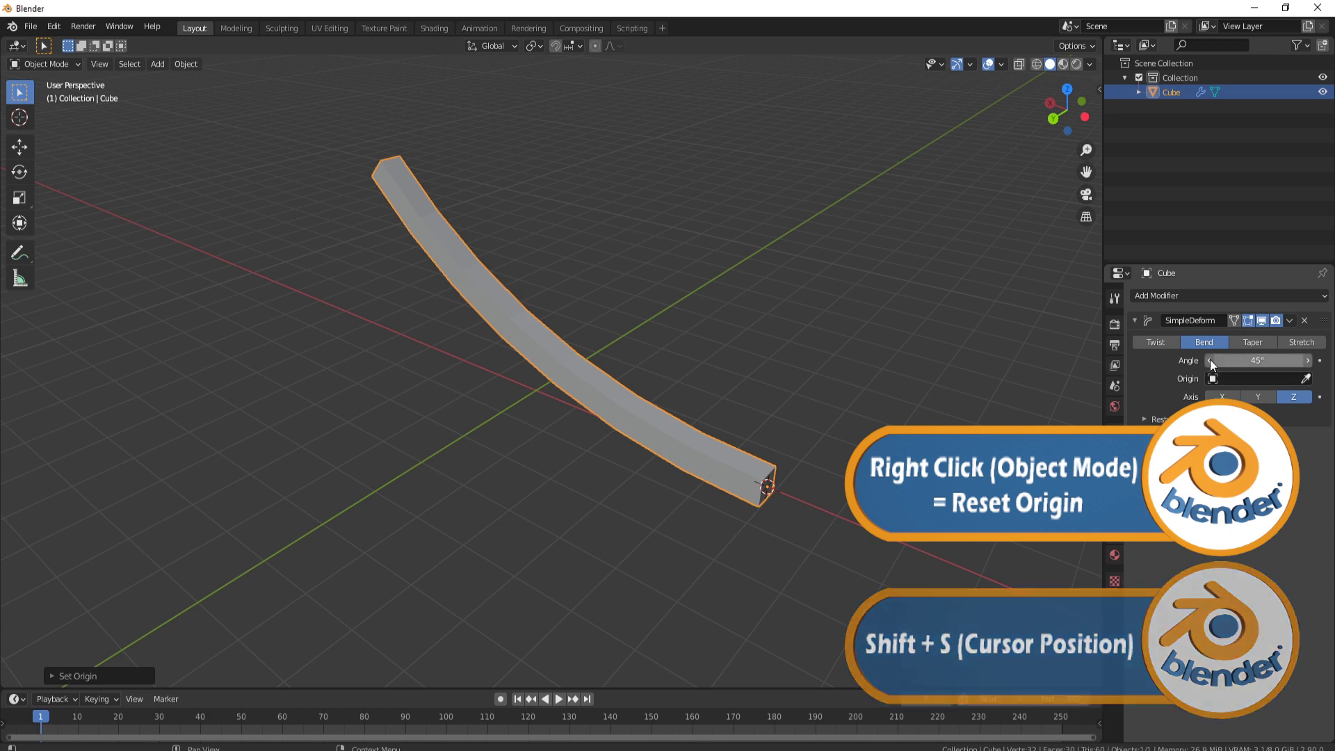
# Raise the Simple Deform bend angle to 118° and recentre the view.
pyautogui.moveTo(744, 267); pyautogui.dragTo(815, 401, button='middle')
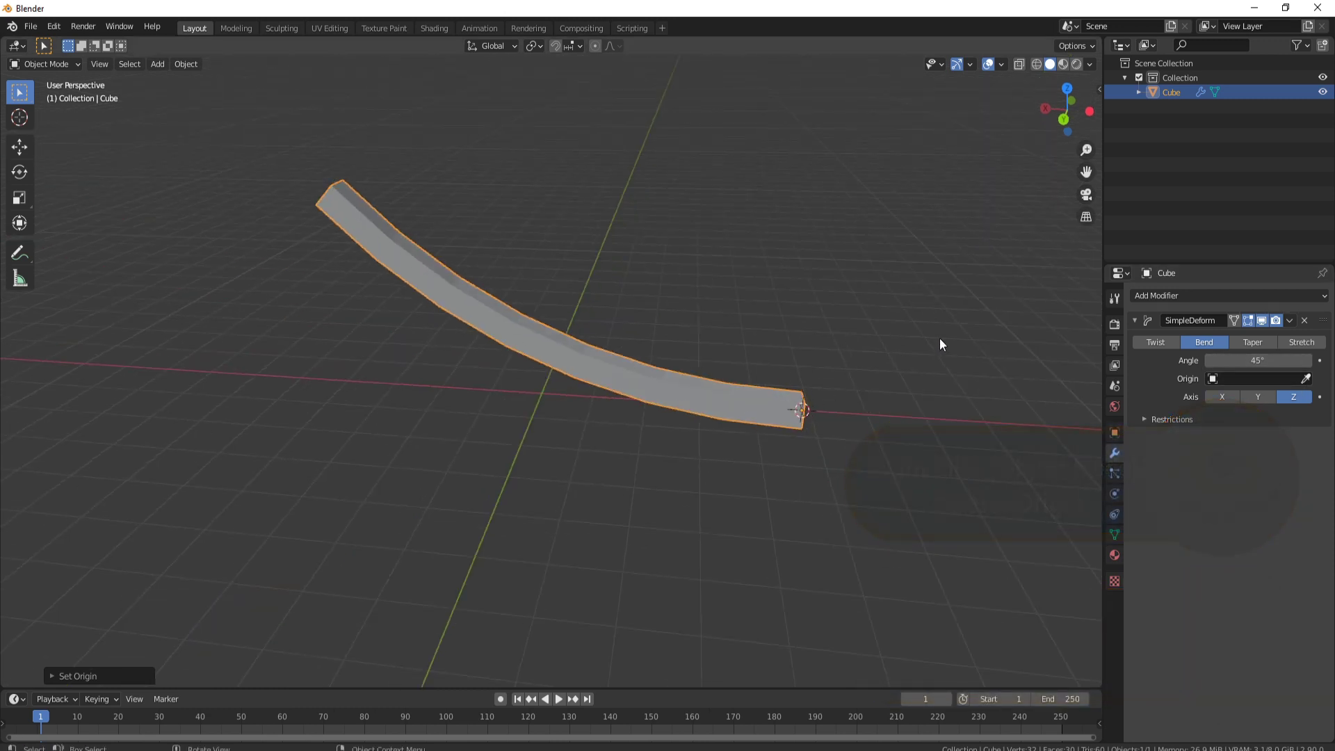
pyautogui.moveTo(1257, 360); pyautogui.dragTo(1307, 360)
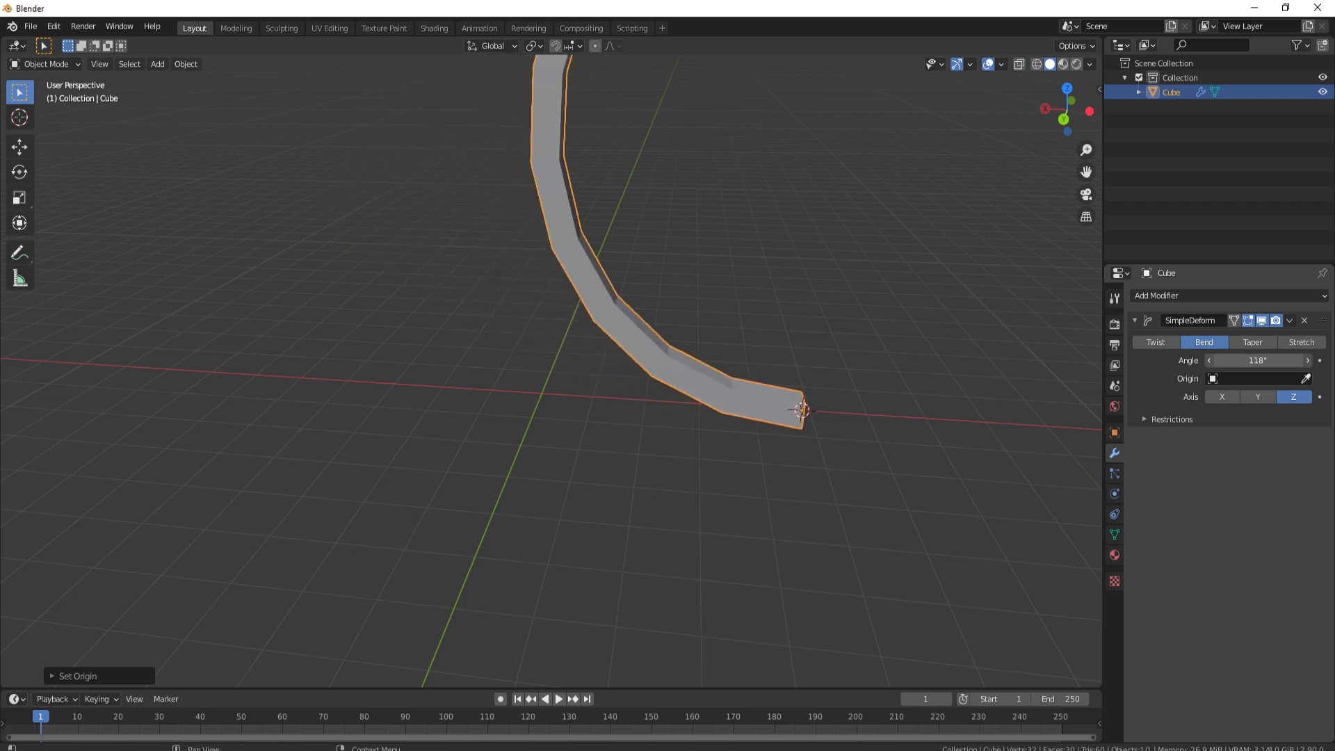
pyautogui.scroll(-2, 758, 264)
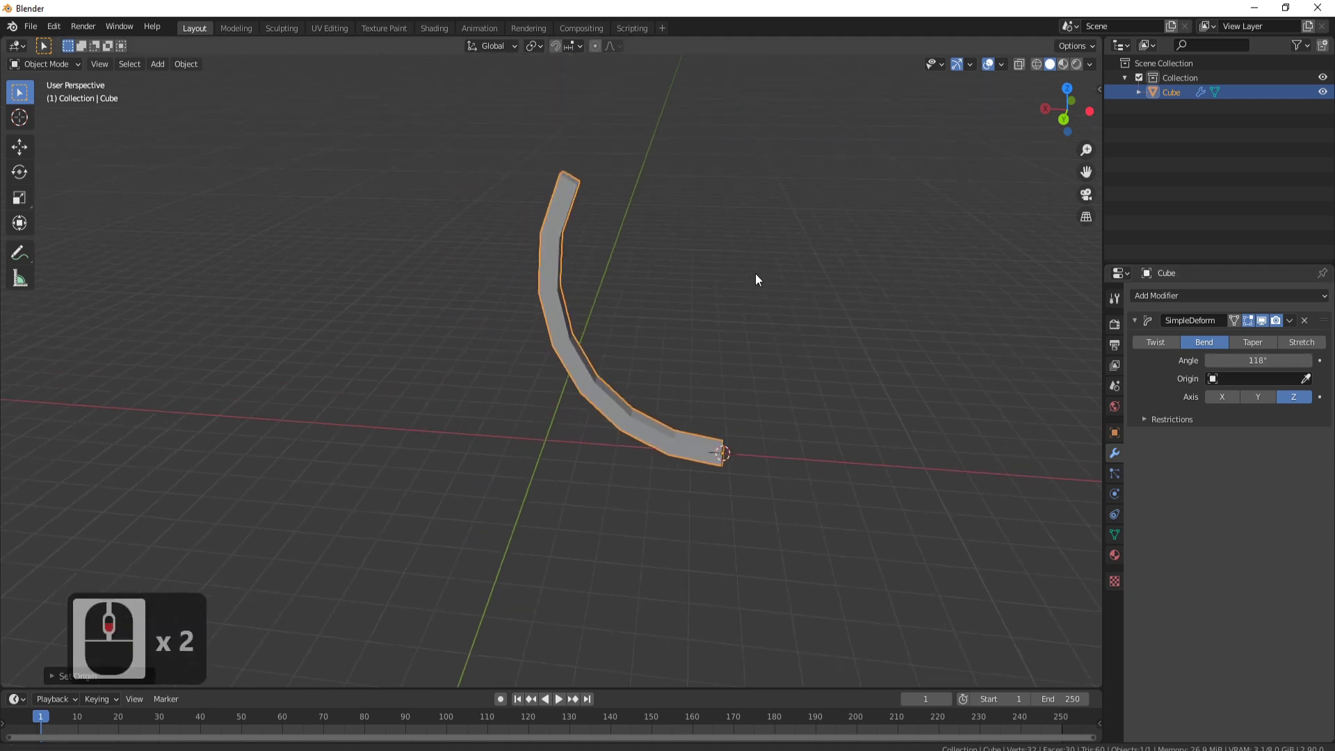
pyautogui.keyDown('shift'); pyautogui.moveTo(753, 277); pyautogui.dragTo(701, 483, button='middle'); pyautogui.keyUp('shift')
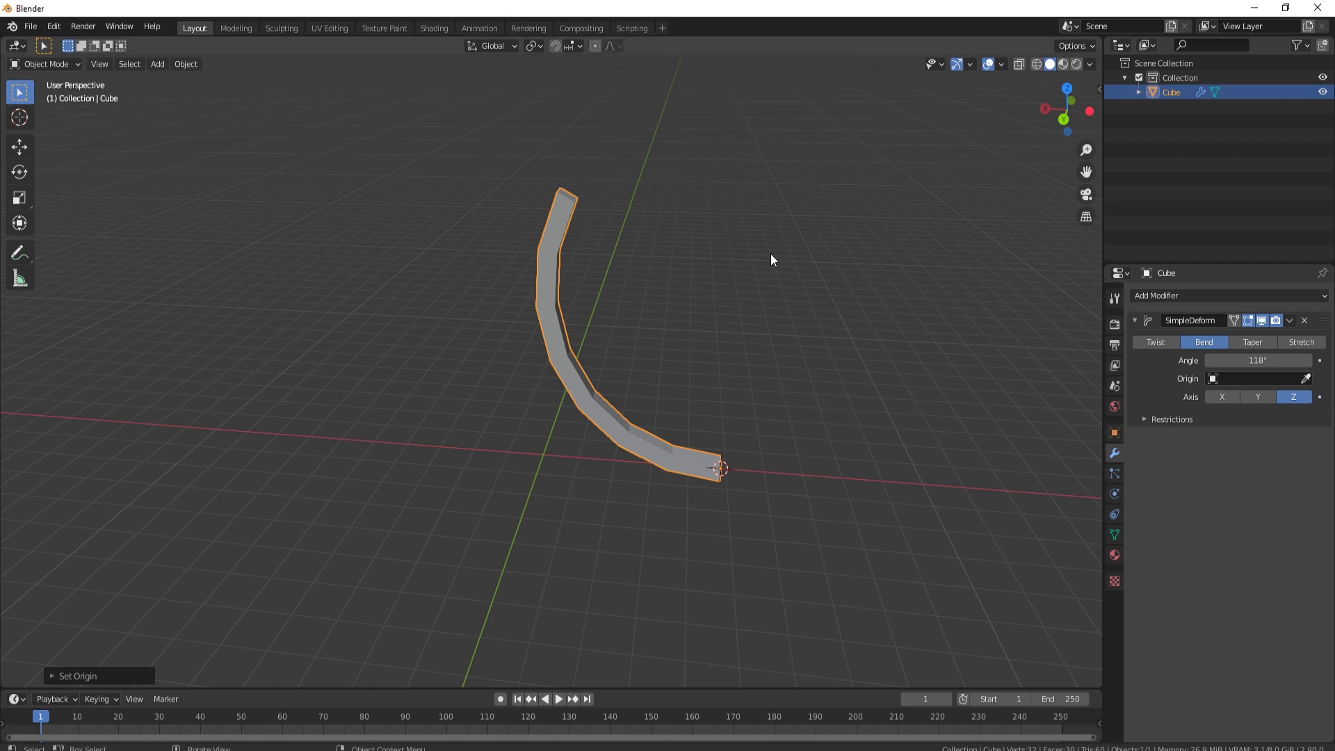
pyautogui.moveTo(785, 324); pyautogui.dragTo(557, 269, button='middle')
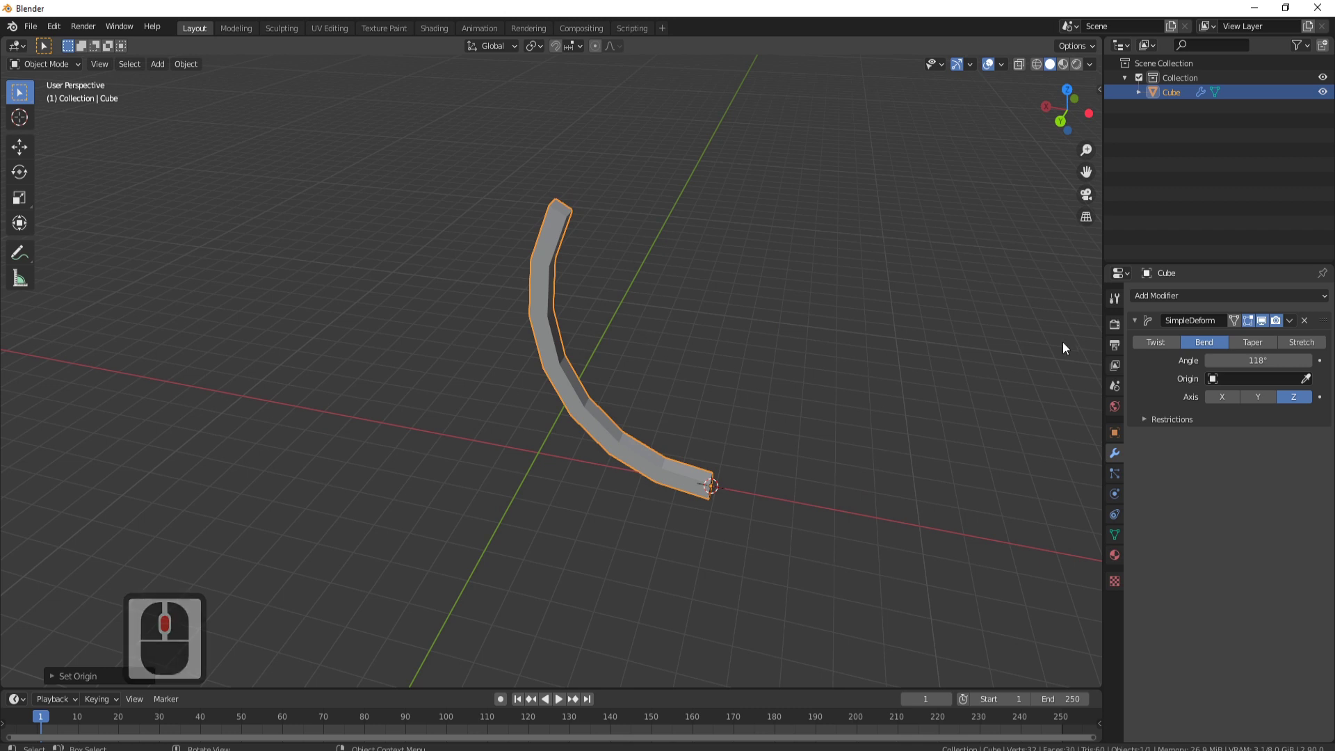